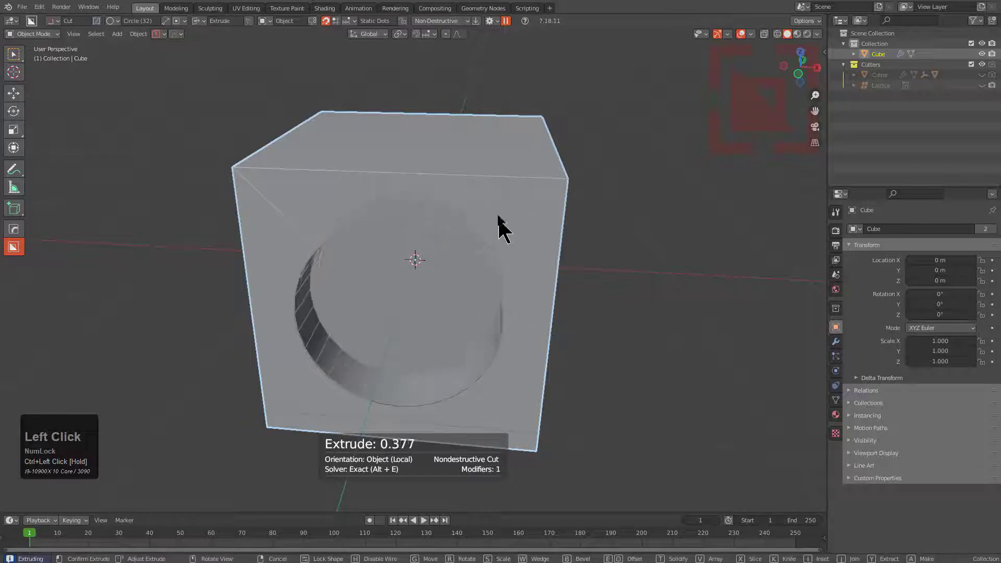
Step: Finish the circular boolean cut into the cube's front face, extruded about 0.377 deep
click(501, 209)
scroll(478, 275, up, 3)
middle_drag(478, 269, 363, 214)
scroll(451, 246, down, 2)
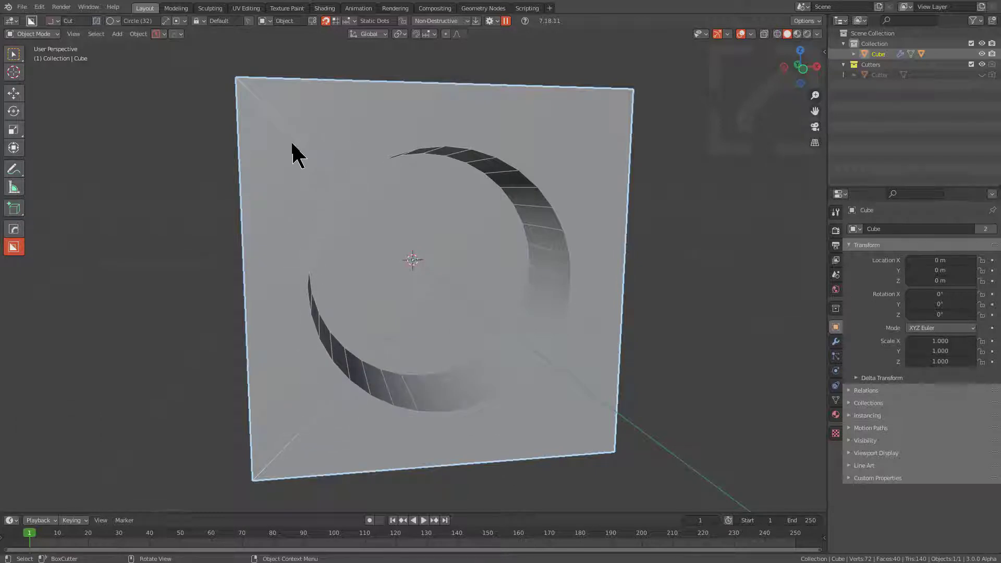
middle_drag(308, 162, 299, 212)
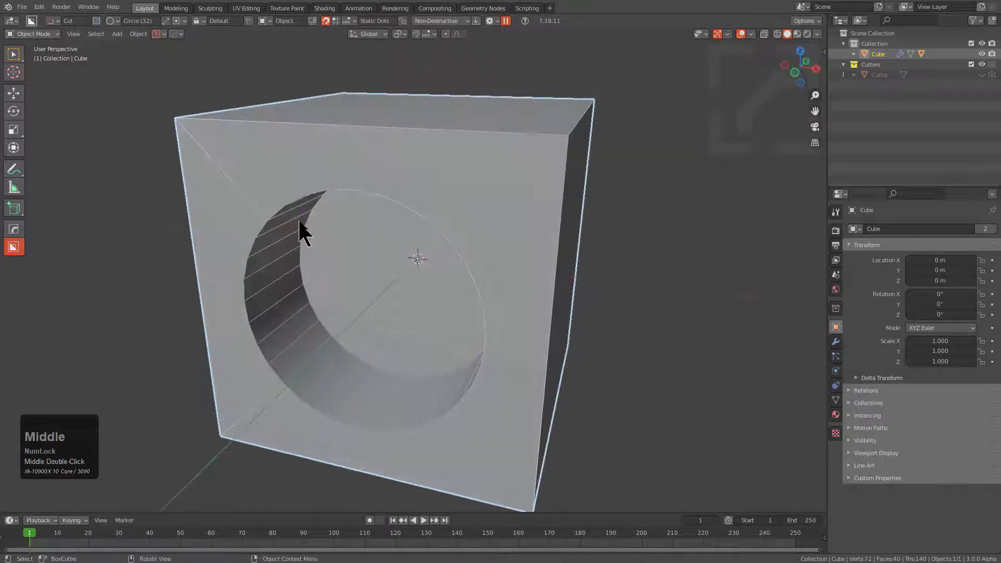
Step: Add a HardOps Bevel to the cube and switch it to the sub-d conversion preset with profile 1.00
scroll(300, 221, up, 2)
key(q)
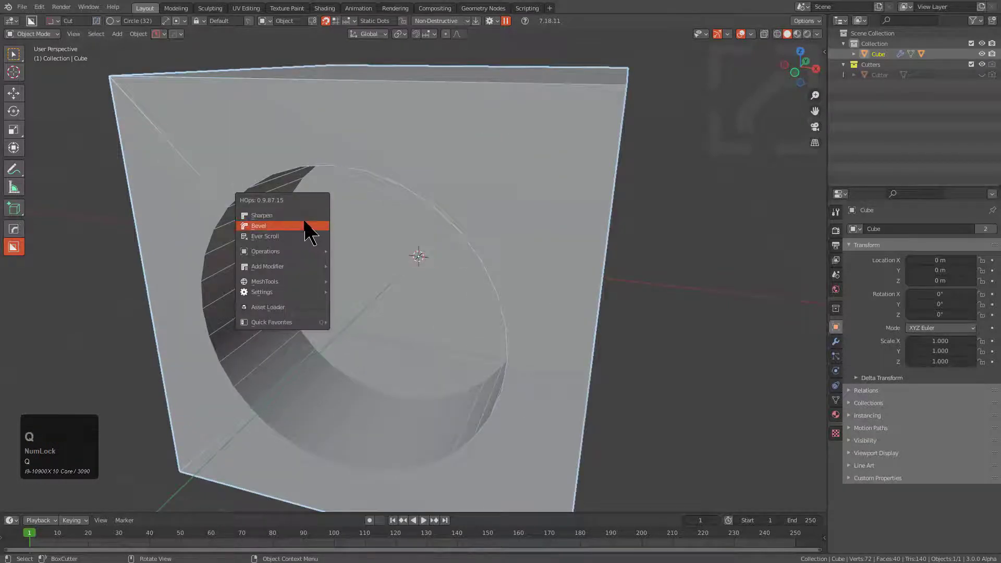
click(306, 224)
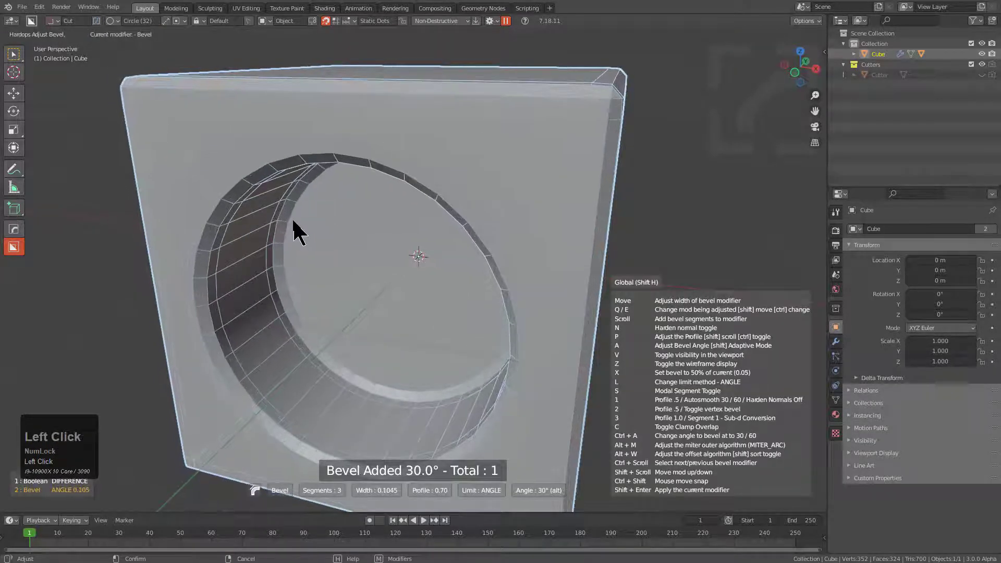
key(3)
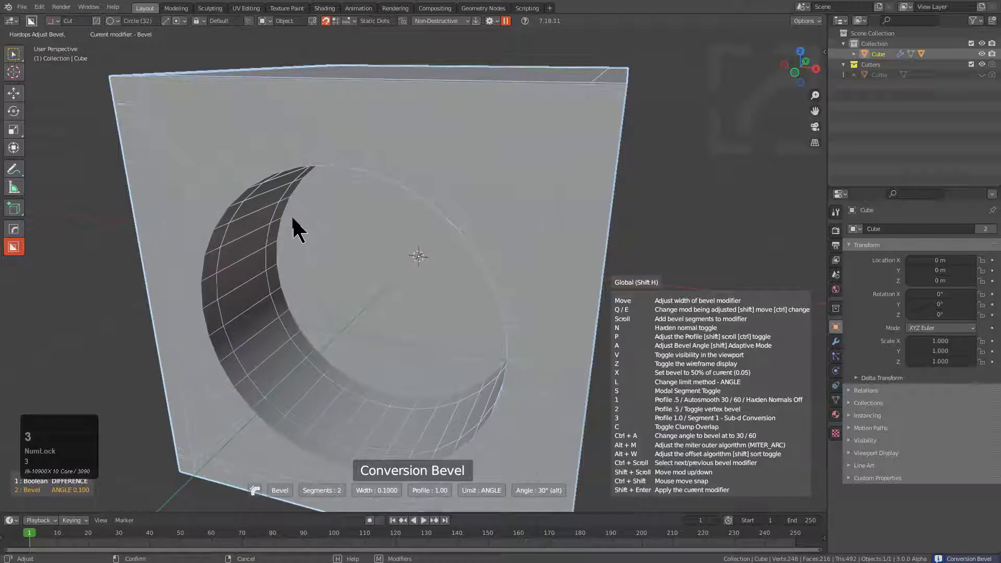
click(293, 227)
middle_drag(293, 226, 325, 235)
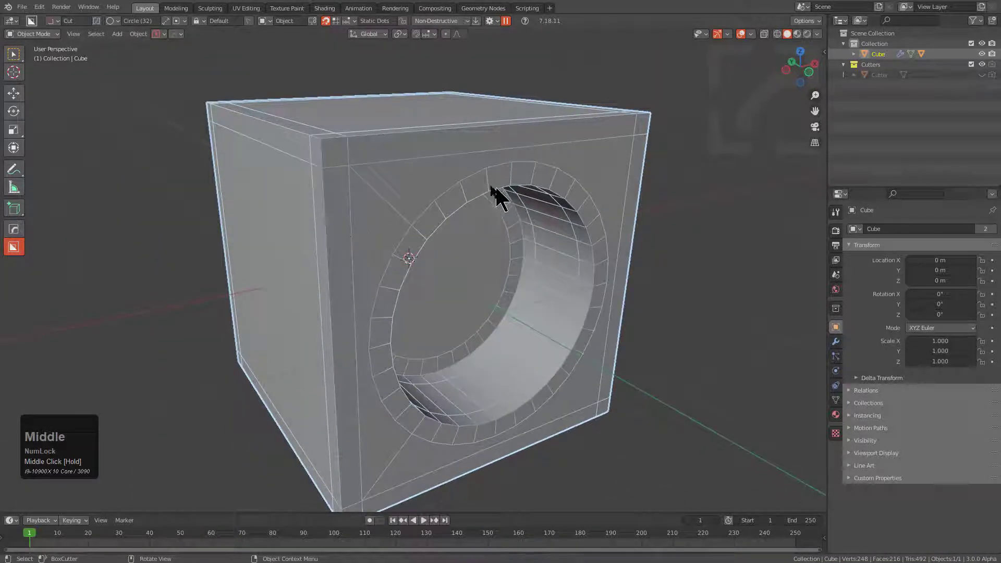
Step: Reveal the circular boolean cutter and move it up along global Z until the hole breaks through the cube's top face
key(q)
click(521, 199)
key(g)
key(z)
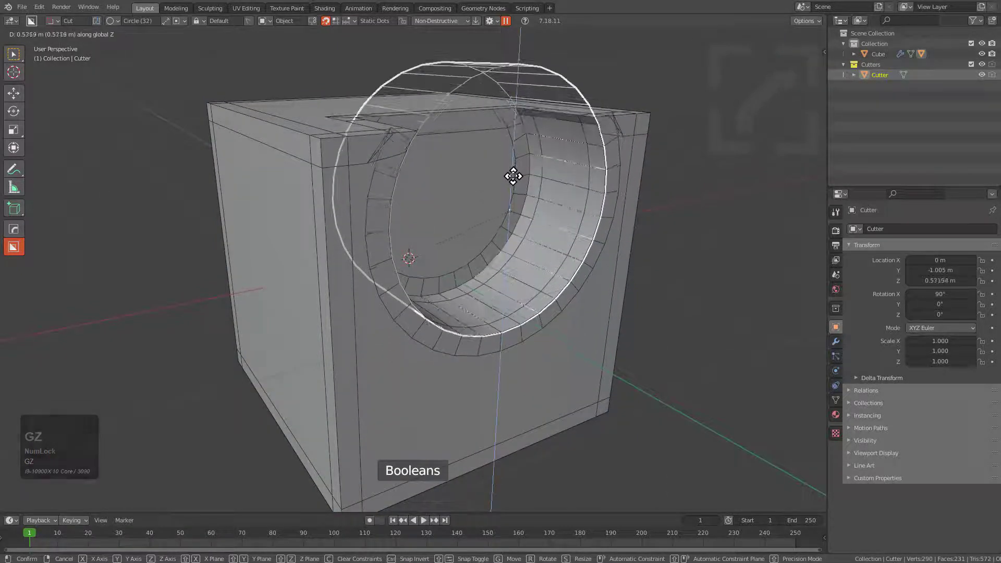
click(516, 203)
Step: Hide the cutter, select the cube, and convert it to a mesh so its modifiers are applied
key(h)
middle_drag(533, 240, 447, 231)
click(540, 242)
scroll(461, 268, down, 1)
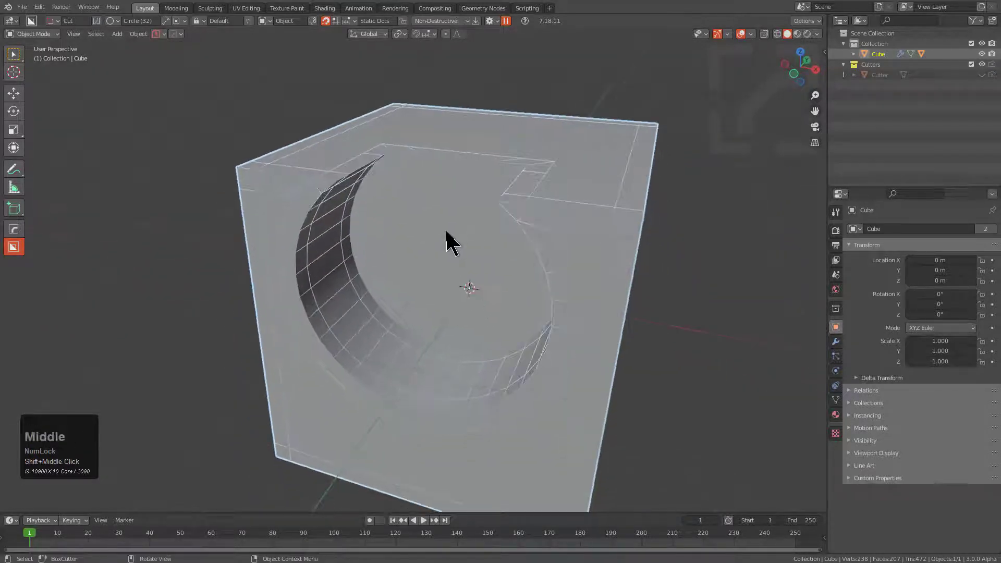
key(ctrl+a)
click(446, 232)
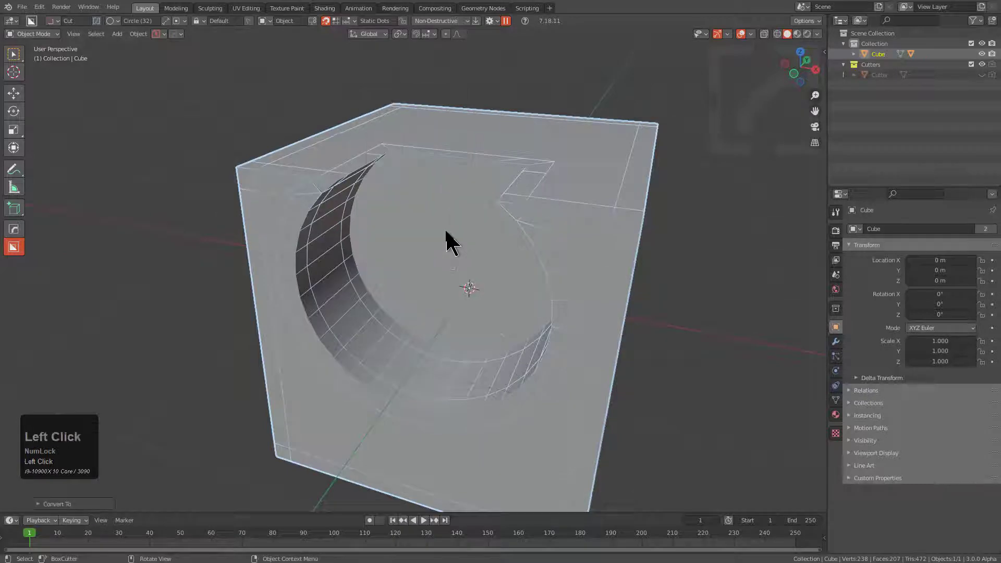
Step: Enter Edit Mode on the cube and slide the stray upper-edge vertex beside the circular cut down to the outer bevel ring
middle_drag(446, 231, 473, 240)
scroll(443, 243, up, 3)
scroll(473, 240, up, 2)
key(Tab)
scroll(472, 240, up, 2)
click(512, 94)
key(g)
key(g)
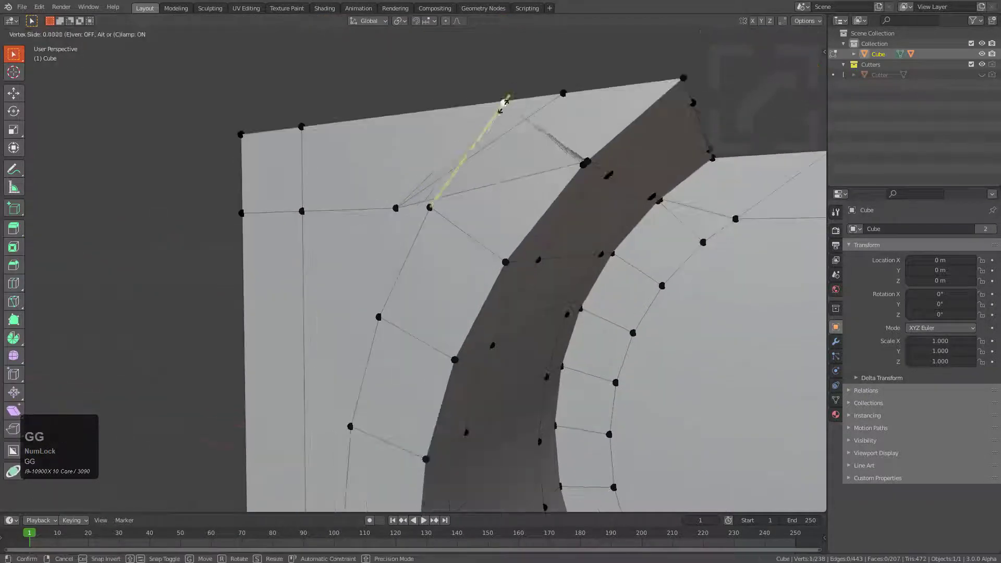
click(451, 204)
Step: Select the edge path across the cut's inner wall and slide it onto the adjacent near-duplicate edge row with auto merge on
middle_drag(449, 203, 501, 246)
scroll(555, 289, up, 2)
key(KP_Decimal)
scroll(476, 313, down, 3)
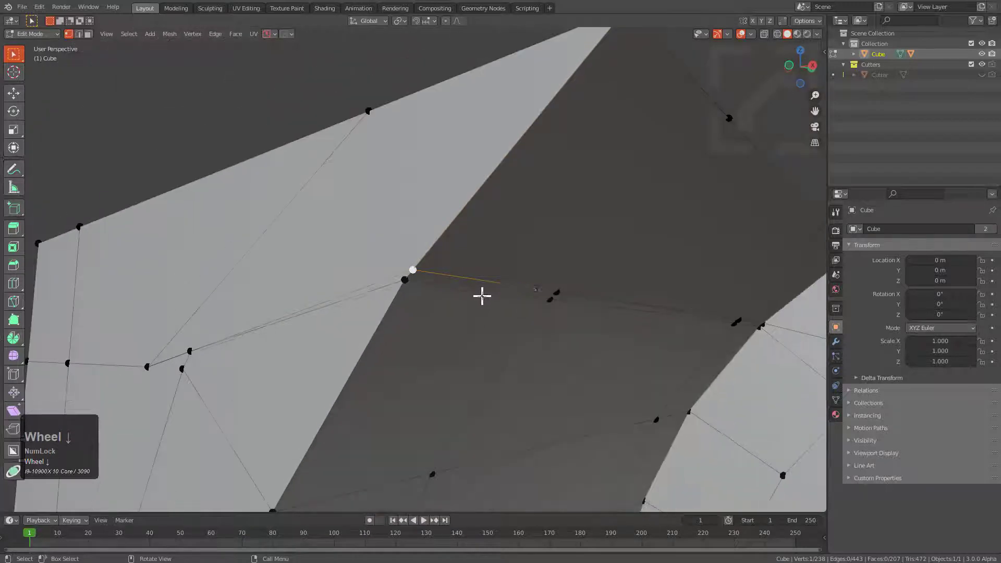
ctrl+click(763, 320)
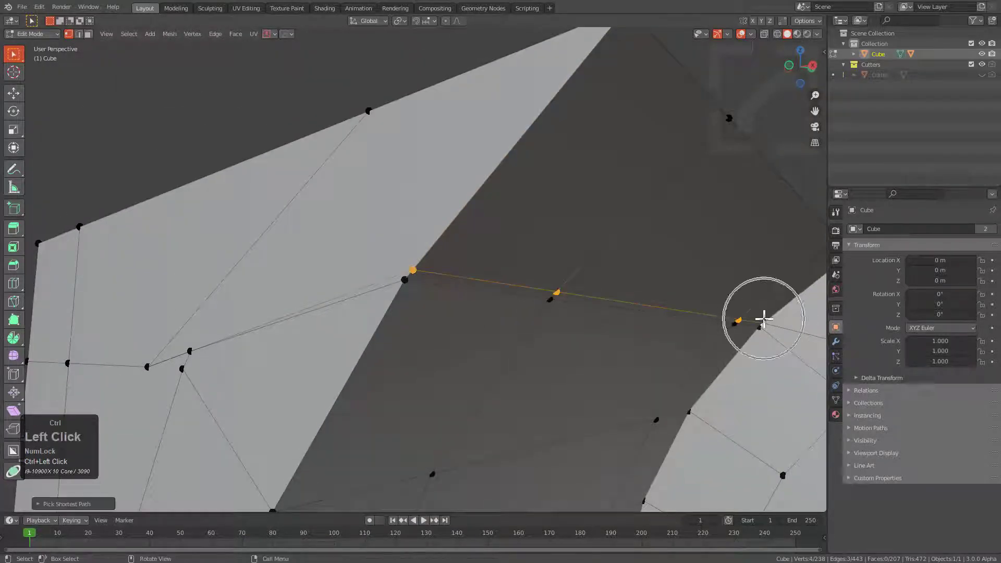
shift+middle_drag(759, 320, 701, 264)
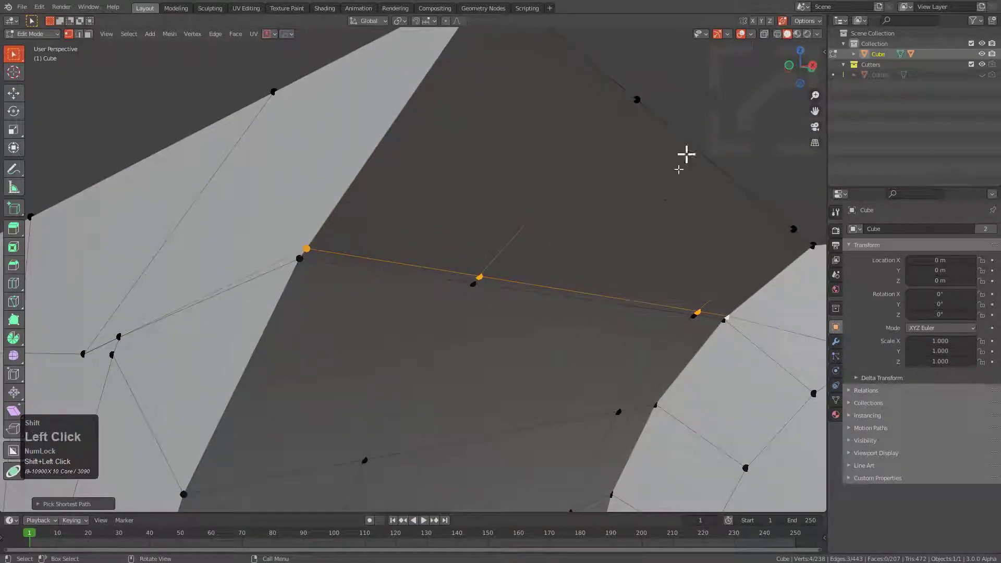
key(g)
key(g)
click(589, 334)
middle_drag(589, 334, 540, 292)
Step: Slide the clustered stray vertices on the front face beside the cut together so they merge into the outer ring vertex
shift+middle_drag(131, 235, 305, 268)
middle_drag(305, 269, 373, 297)
shift+middle_drag(125, 289, 333, 279)
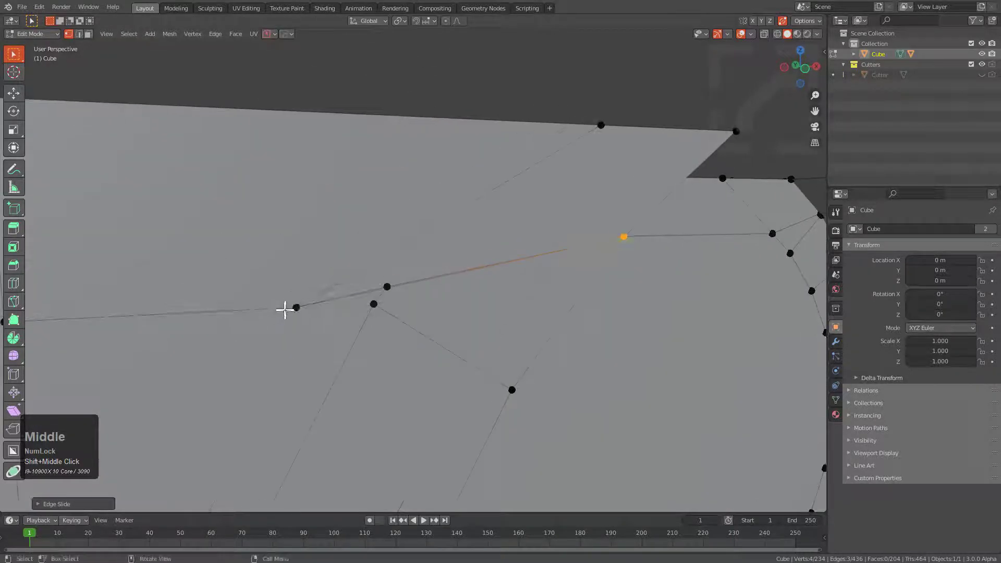
click(287, 308)
key(g)
key(g)
click(402, 290)
key(g)
key(g)
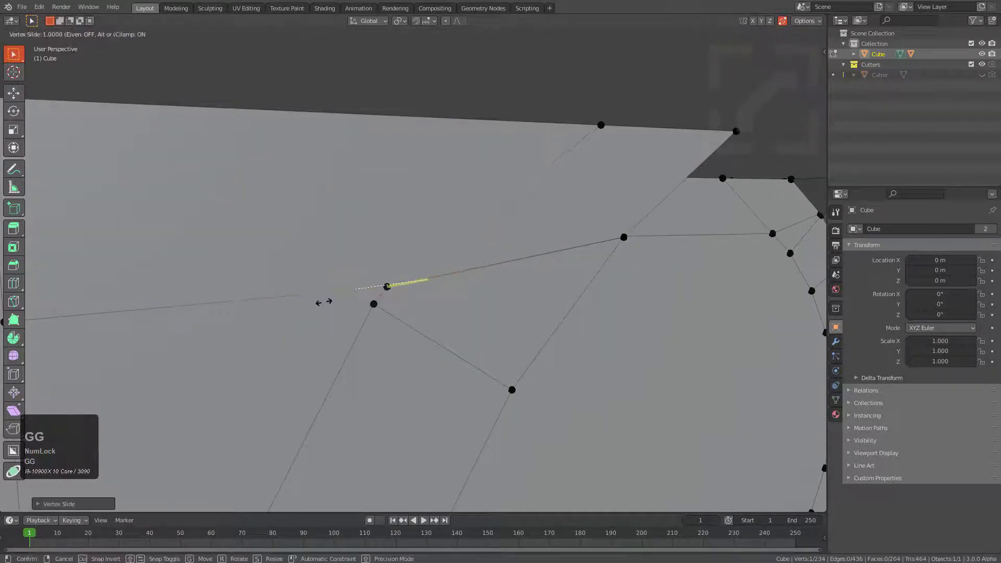
click(329, 300)
key(g)
key(g)
click(405, 313)
Step: Slide the extra vertex beside the recess's inner back rim onto the neighbouring ring vertex
middle_drag(405, 313, 524, 271)
scroll(508, 284, down, 3)
shift+middle_drag(532, 294, 436, 235)
click(436, 235)
middle_drag(627, 287, 276, 194)
click(475, 231)
key(g)
key(g)
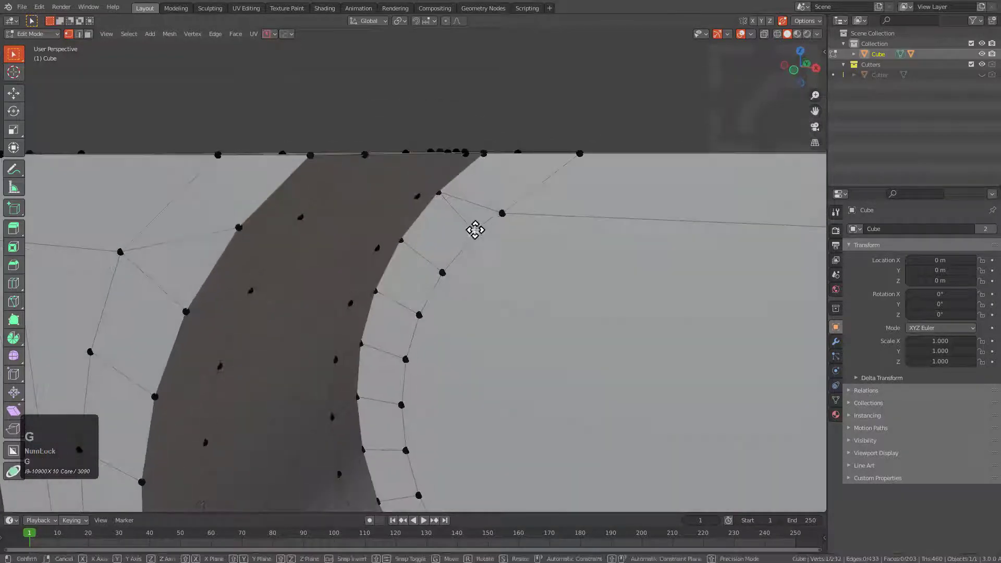
click(530, 214)
Step: Slide the extra vertex on the top-face border behind the notch onto its neighbouring vertex
middle_drag(530, 215, 505, 266)
shift+middle_drag(504, 265, 428, 190)
click(417, 146)
key(g)
key(g)
click(449, 155)
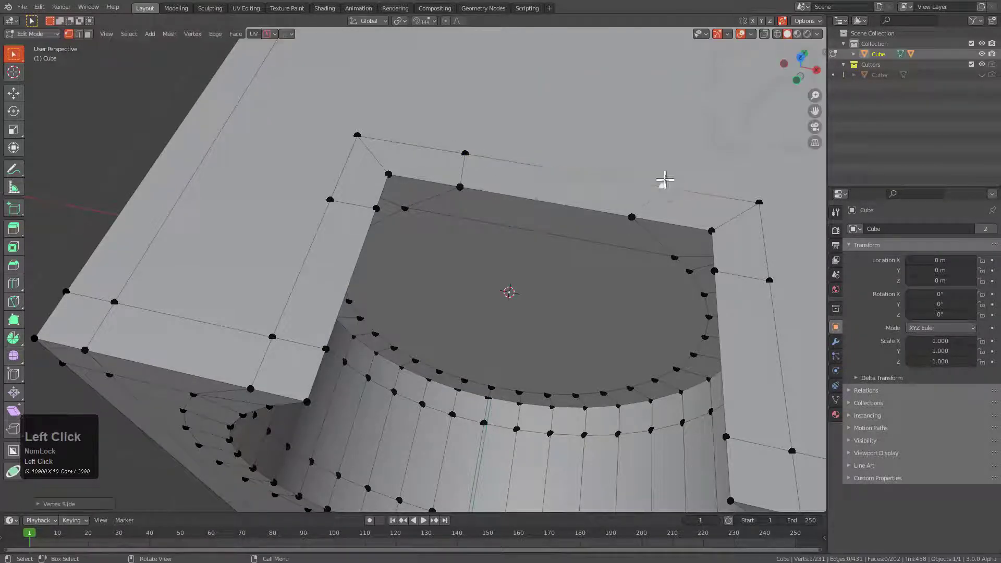
Step: Add two centred loop cuts across the cube's top and side faces in the solid part behind the notch
scroll(664, 178, down, 3)
middle_drag(664, 179, 418, 270)
key(ctrl+r)
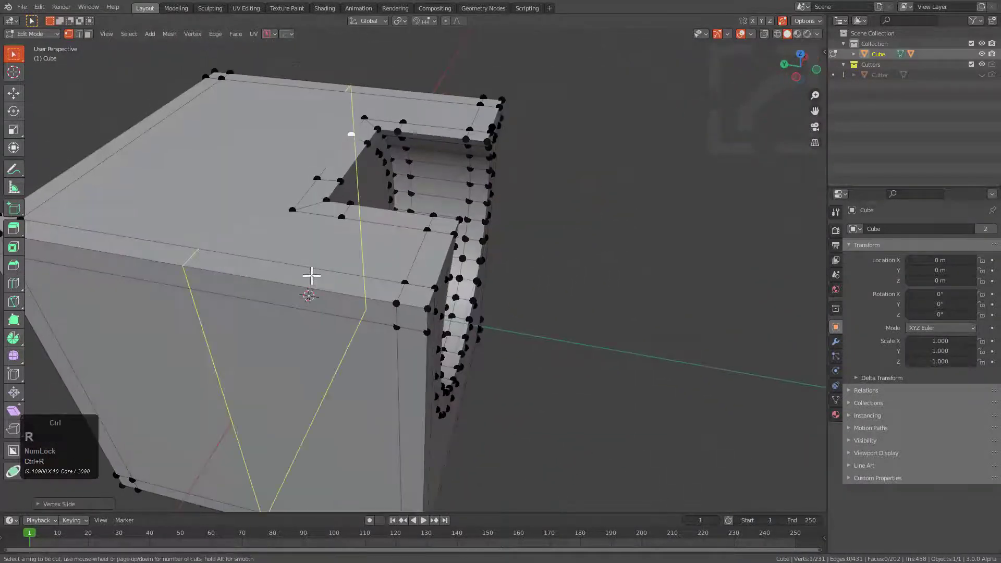
click(308, 276)
right_click(292, 246)
shift+middle_drag(293, 246, 343, 244)
key(ctrl+r)
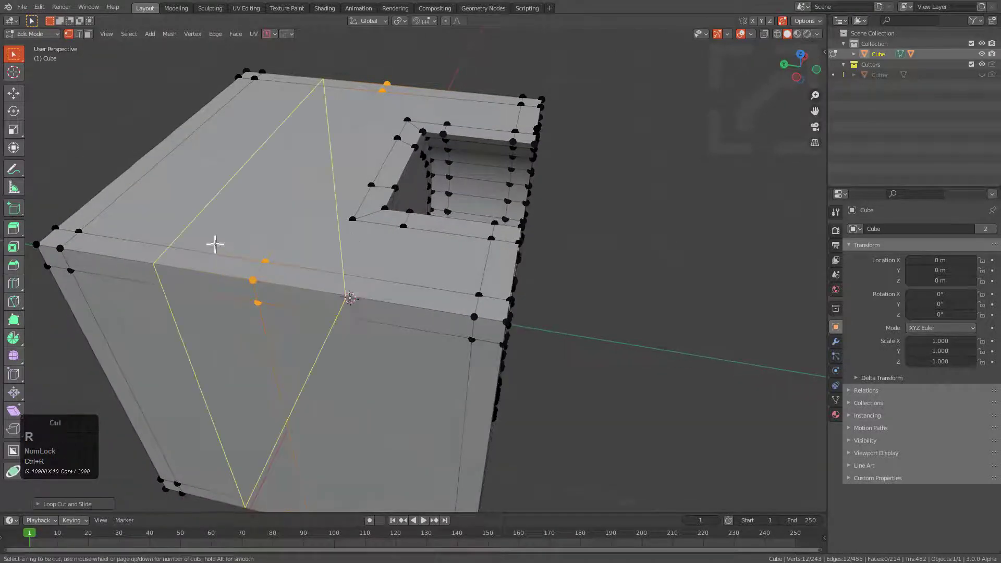
click(216, 243)
right_click(215, 244)
Step: Add a centred loop cut around the cube alongside the notch and dissolve its edge that crosses the notch opening
middle_drag(275, 246, 279, 264)
key(ctrl+r)
click(410, 325)
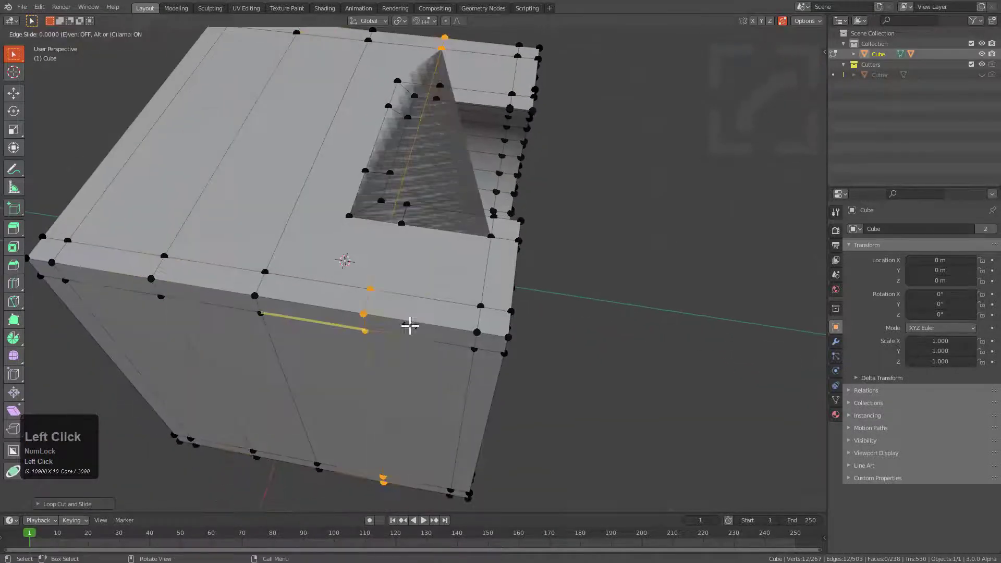
right_click(411, 327)
key(2)
click(418, 162)
key(ctrl+x)
Step: Bevel the remaining edges of the loop beside the notch to split them into parallel edge loops
middle_drag(395, 237, 381, 267)
middle_drag(468, 338, 452, 324)
key(ctrl+b)
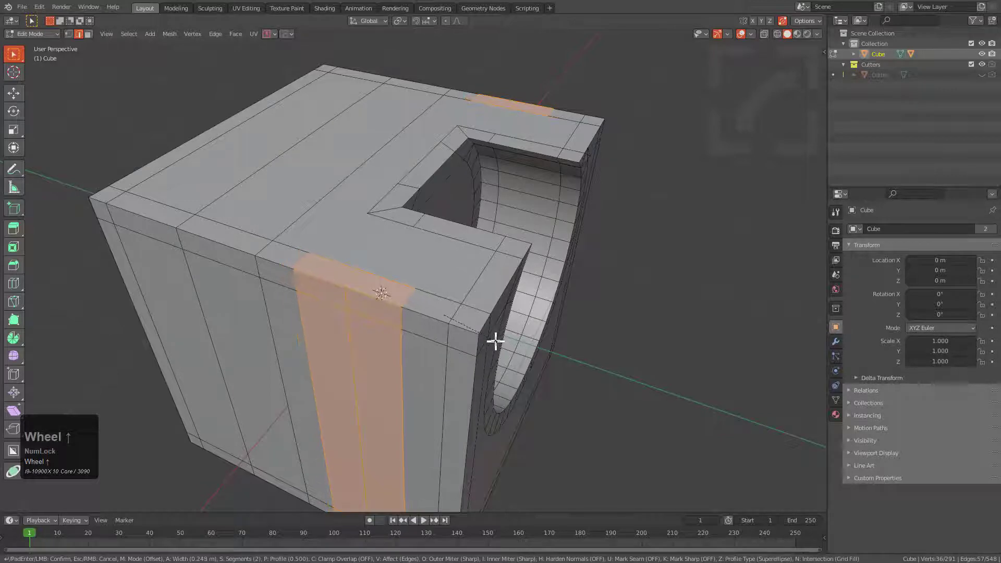
click(492, 338)
Step: Connect the bevelled loop's two top-face border vertices to the facing vertices at the notch's corner
middle_drag(407, 295, 424, 325)
key(1)
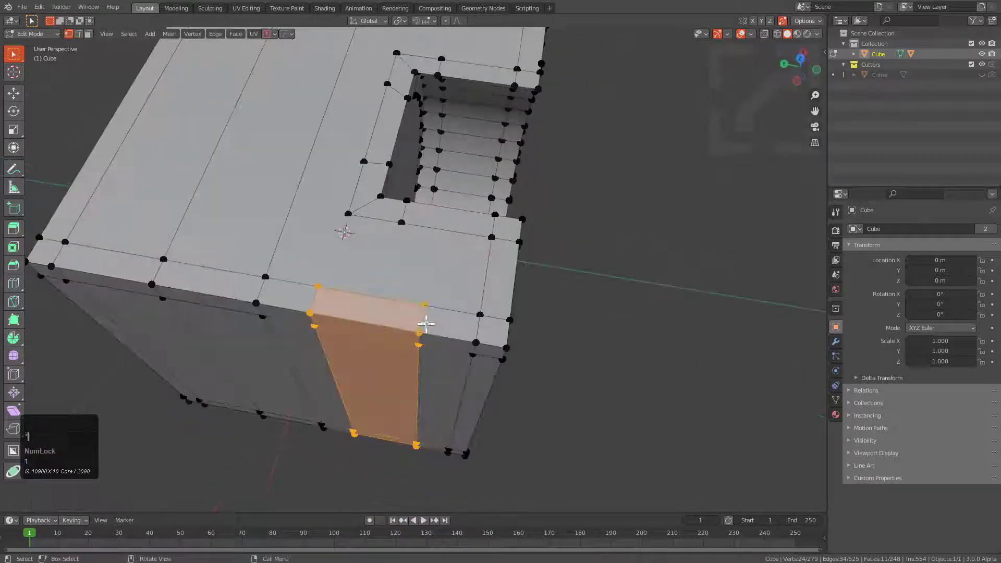
click(425, 304)
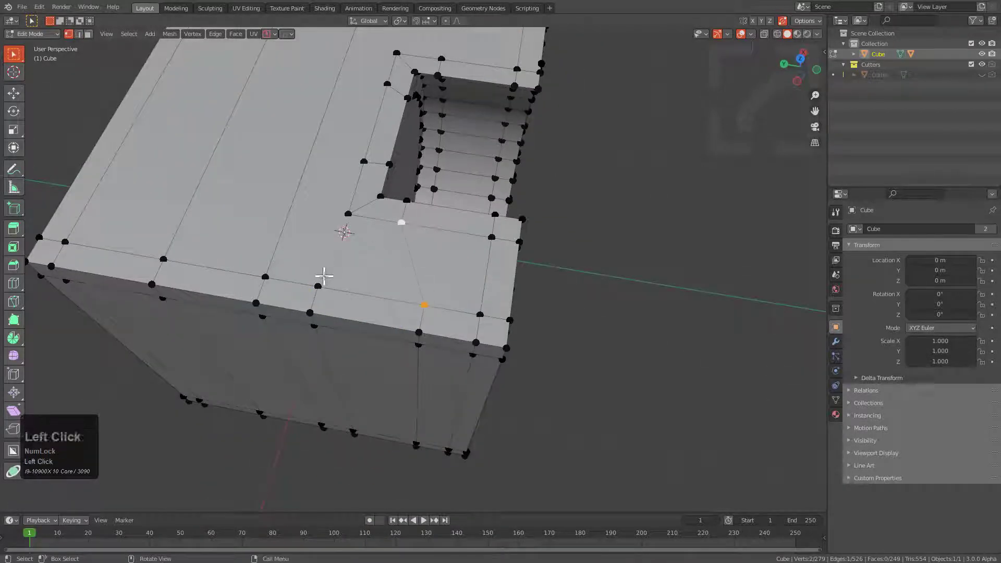
Step: Add a cross loop cut on the solid part of the top face and connect its end vertex to the notch's outer corner
key(ctrl+r)
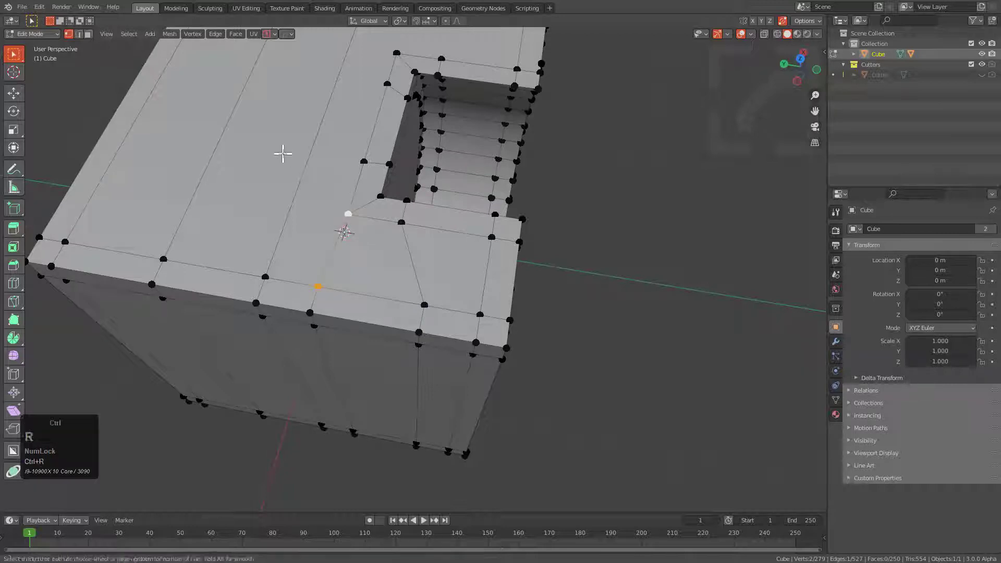
click(285, 150)
key(ctrl+r)
click(223, 128)
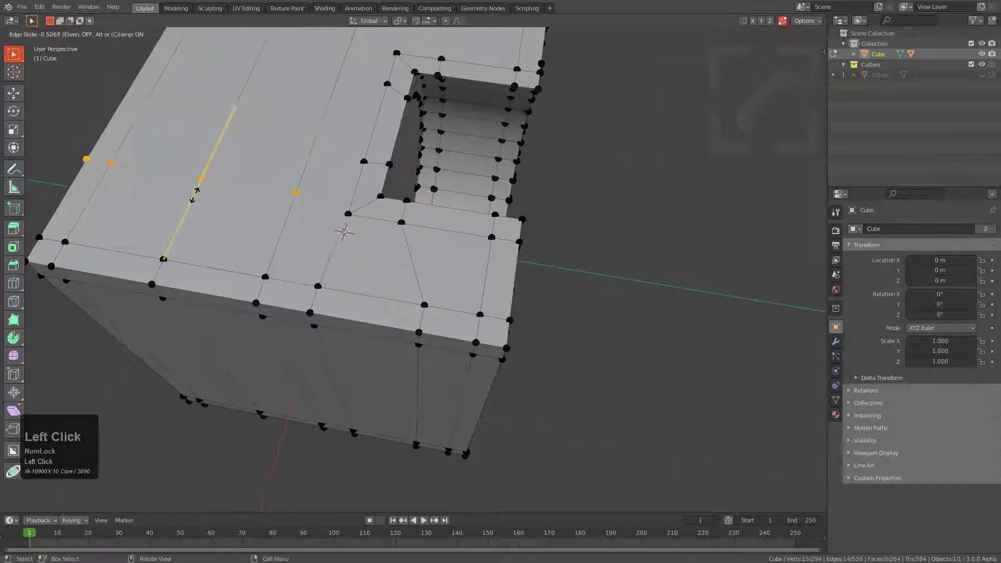
click(196, 194)
click(296, 193)
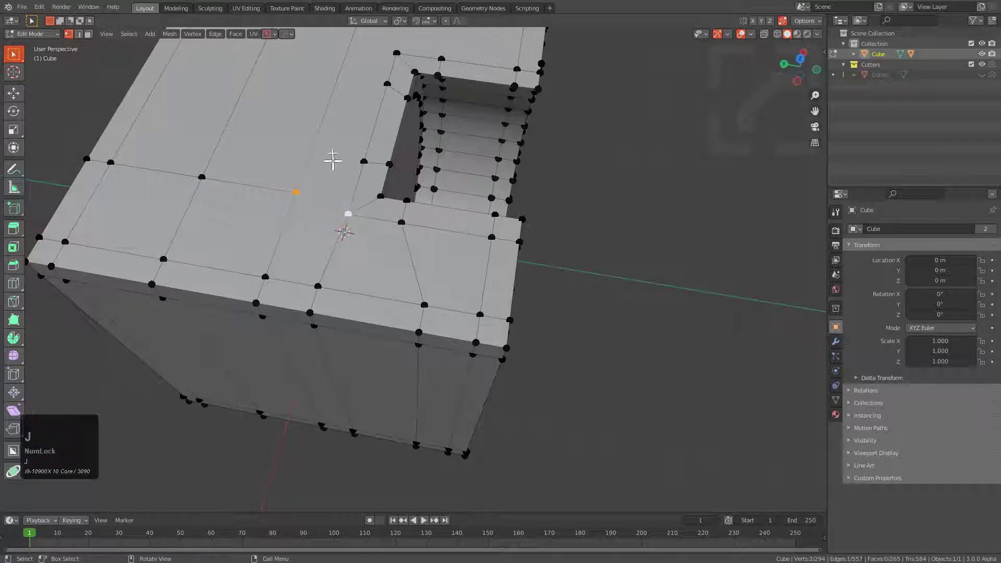
Step: Add a second cross loop cut further inward and join its end vertex to the next vertex on the notch border
key(ctrl+r)
click(309, 119)
click(285, 157)
click(321, 126)
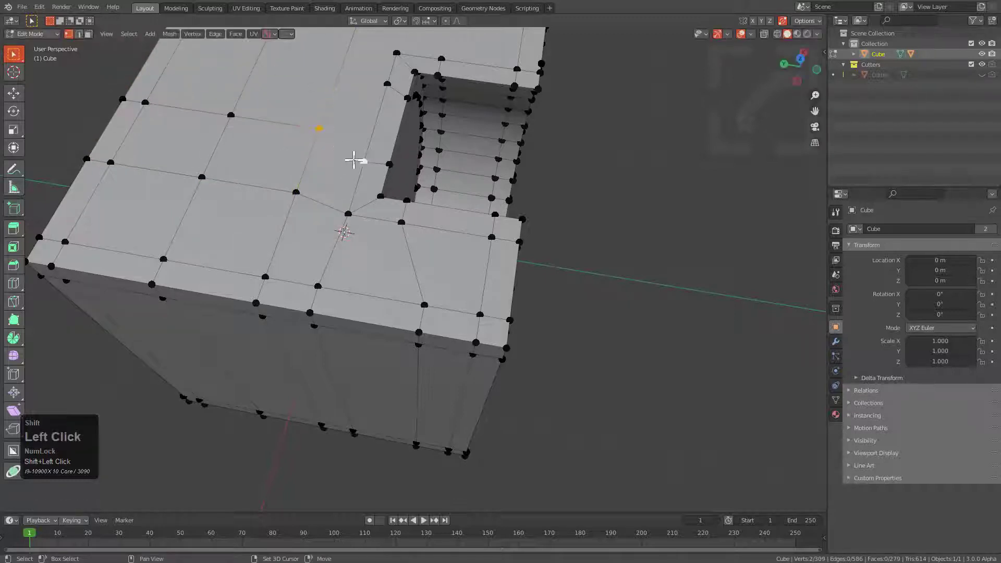
Step: Select the first cross loop's path over the top and back faces and slide it toward the cube's outer side
middle_drag(214, 287, 322, 246)
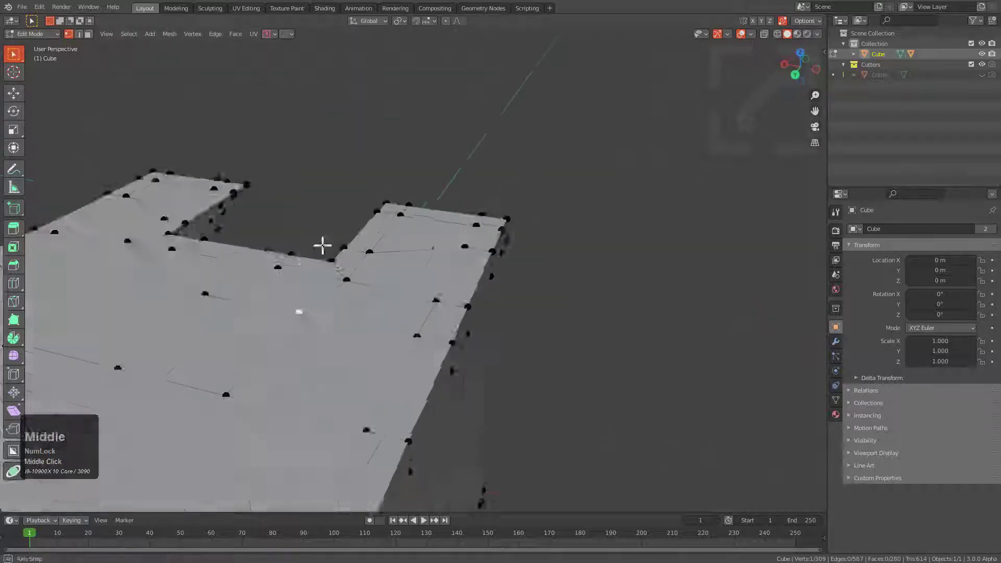
scroll(323, 260, down, 4)
shift+middle_drag(352, 431, 407, 311)
ctrl+click(362, 414)
middle_drag(362, 414, 383, 376)
scroll(418, 387, down, 2)
ctrl+click(431, 402)
key(g)
key(g)
click(440, 391)
Step: Select the second cross loop's path over the top and down the back face and slide it into better spacing
mouse_move(445, 243)
middle_down()
mouse_move(425, 268)
mouse_move(428, 250)
middle_up()
click(432, 168)
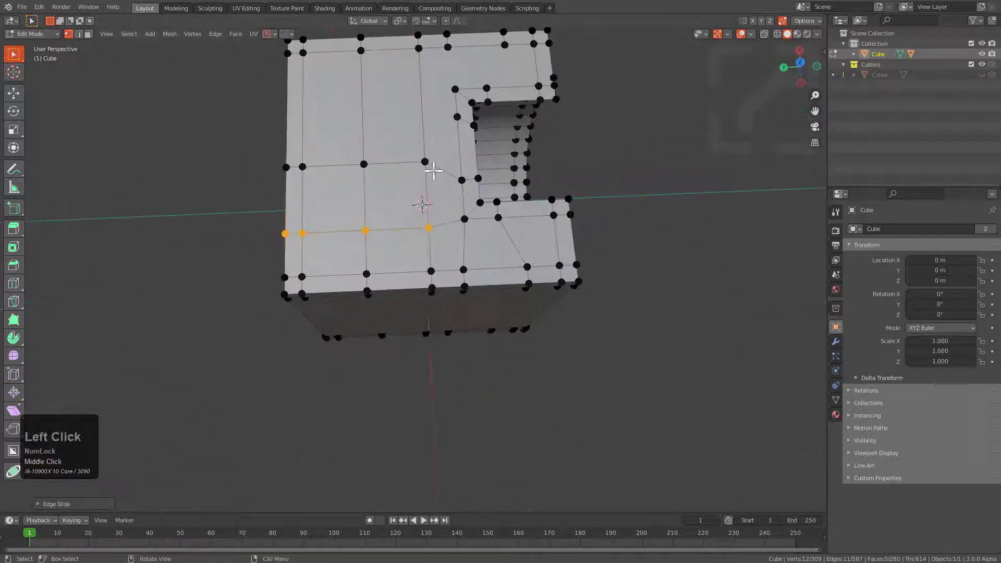
scroll(521, 128, up, 2)
middle_drag(433, 169, 553, 143)
ctrl+click(338, 402)
key(g)
key(g)
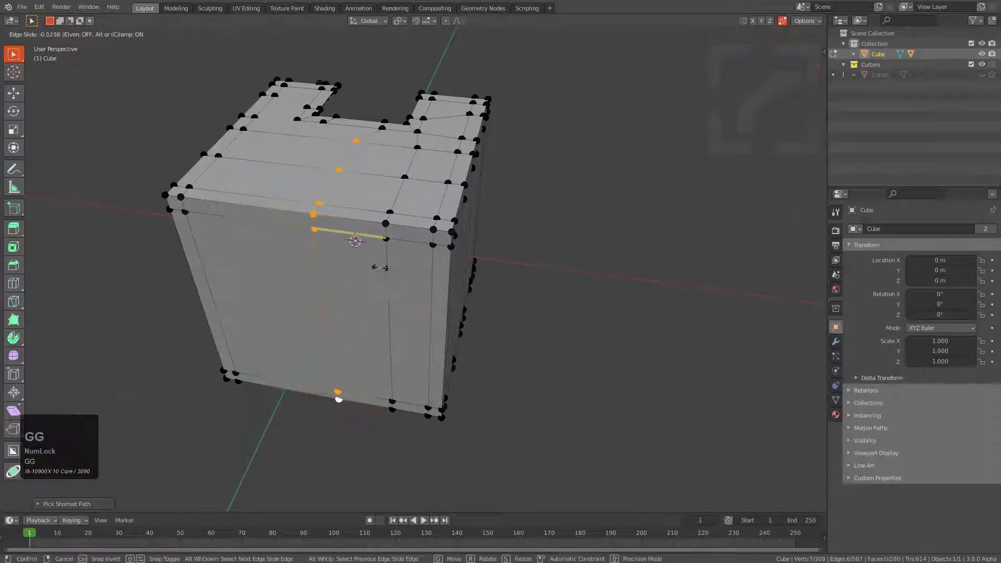
click(403, 271)
Step: Symmetrize the mesh across X with MACHIN3 Symmetrize so the edited half is mirrored onto the other side
middle_drag(500, 280, 387, 272)
scroll(386, 273, down, 1)
middle_drag(469, 279, 413, 299)
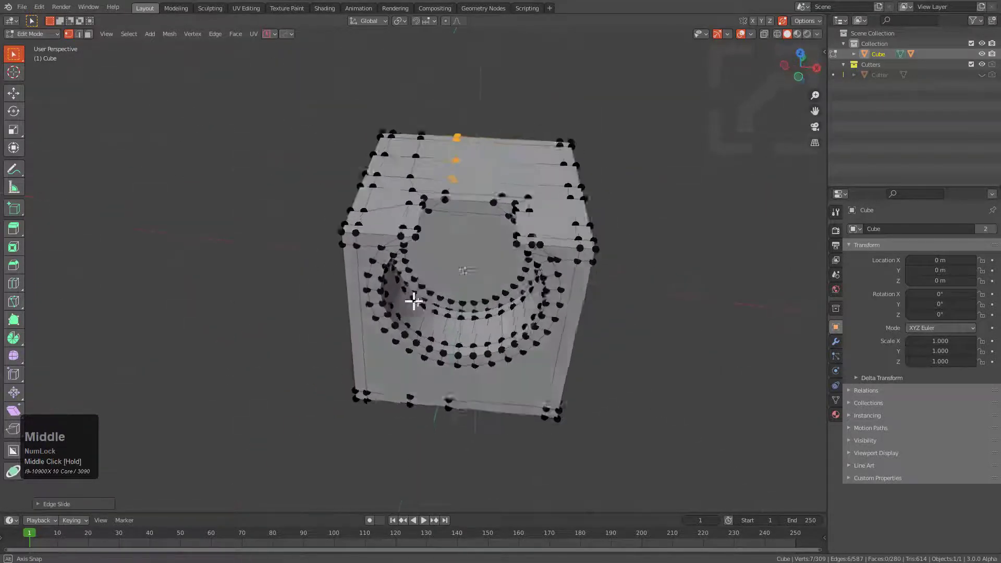
scroll(414, 299, up, 1)
shift+middle_drag(545, 295, 248, 190)
key(alt+x)
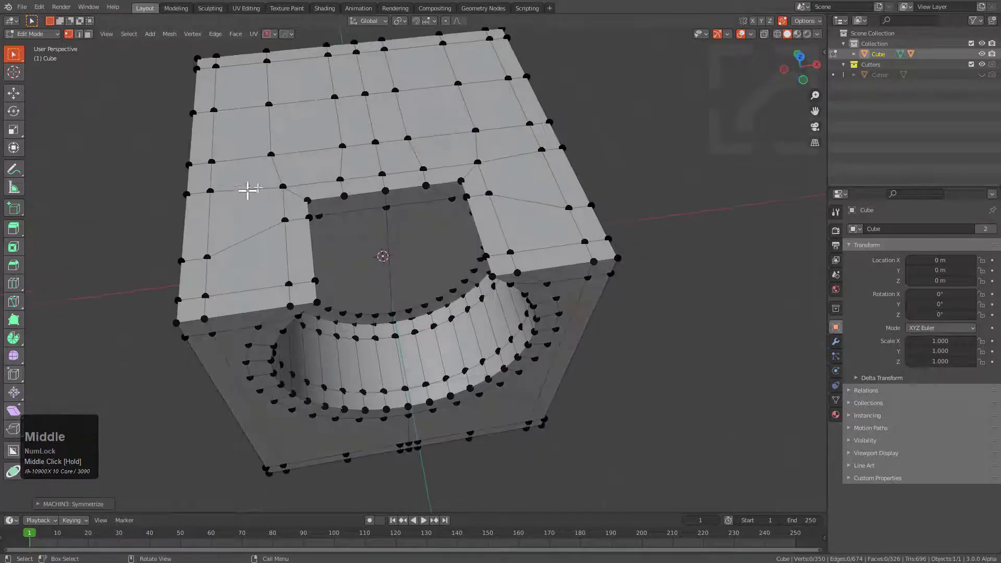
Step: Connect the circular rim's lower vertices to the bottom border vertices on the cube's front face
middle_drag(336, 240, 427, 274)
click(427, 273)
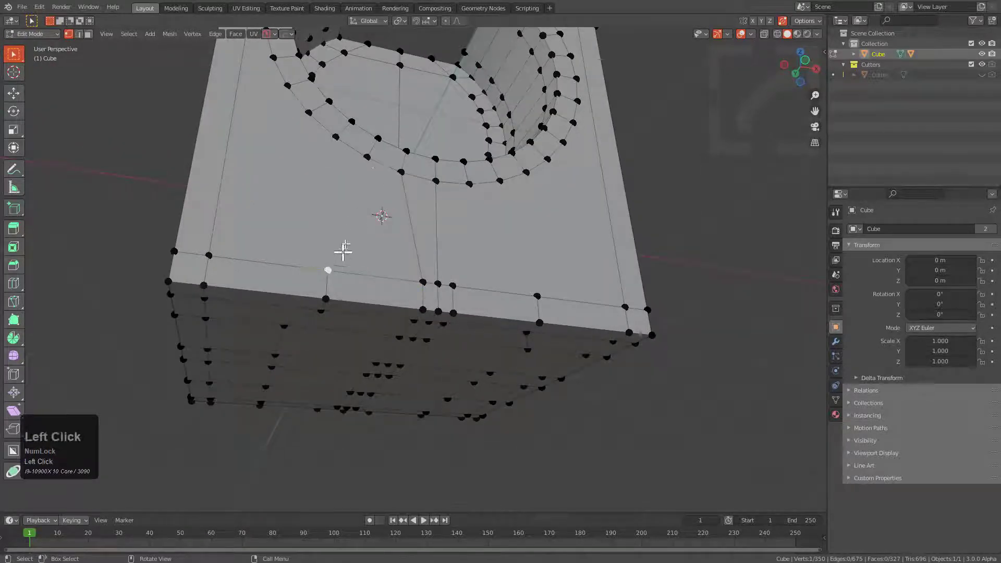
middle_drag(372, 158, 270, 284)
Step: Add four evenly spaced horizontal loop cuts around the cube's side faces without sliding them
key(ctrl+r)
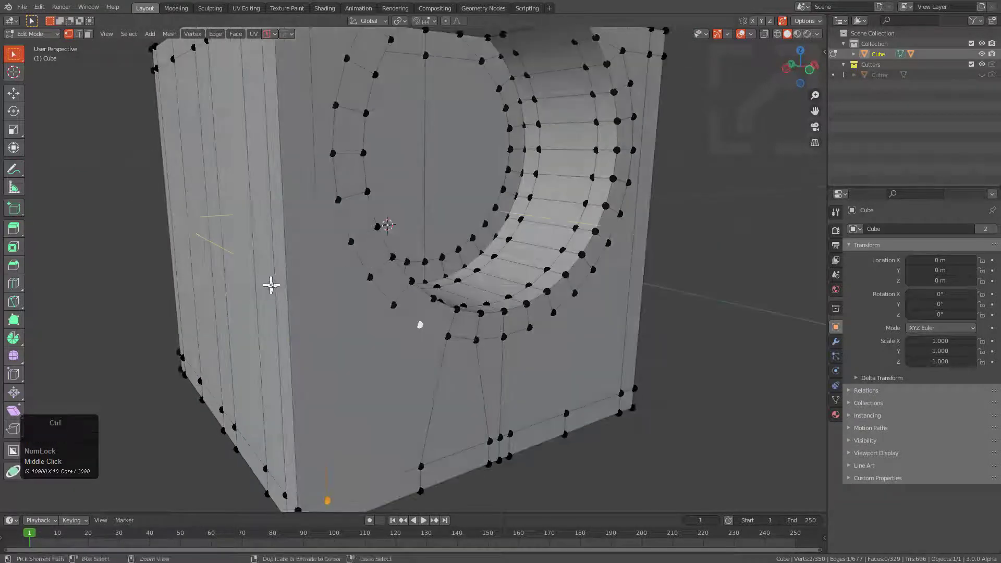
scroll(290, 290, up, 3)
click(291, 293)
right_click(289, 294)
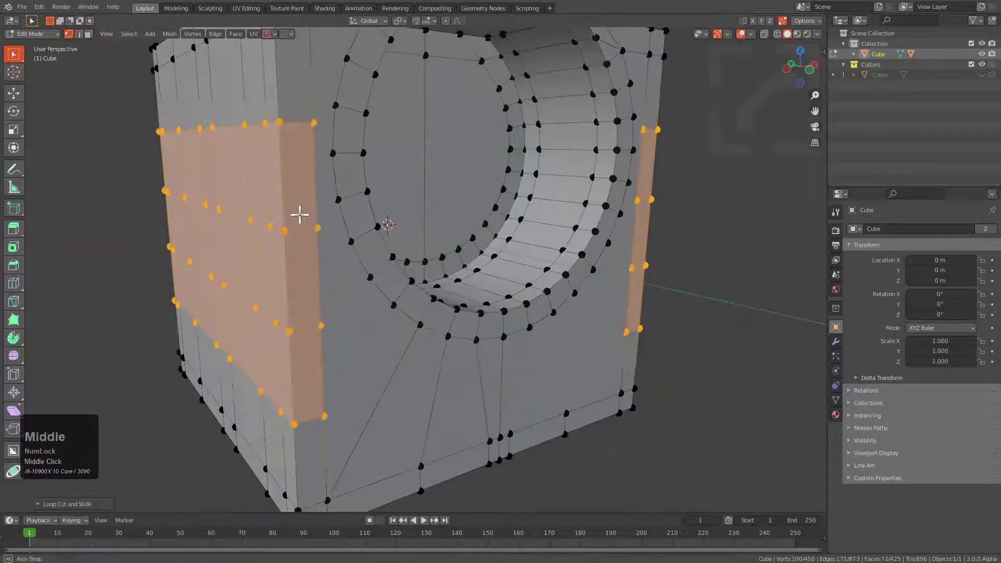
middle_drag(300, 214, 296, 230)
key(g)
key(z)
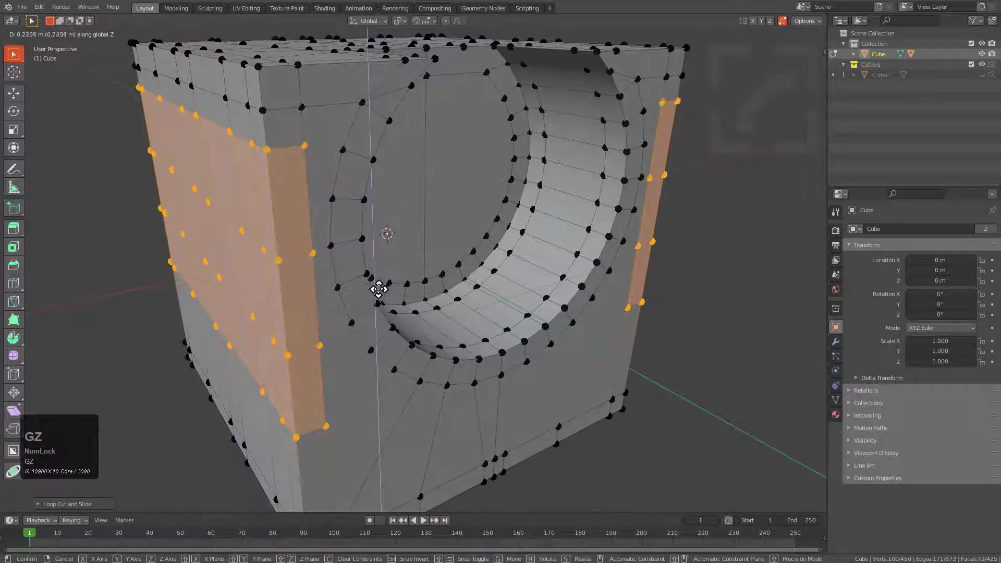
click(369, 273)
key(z)
right_click(373, 282)
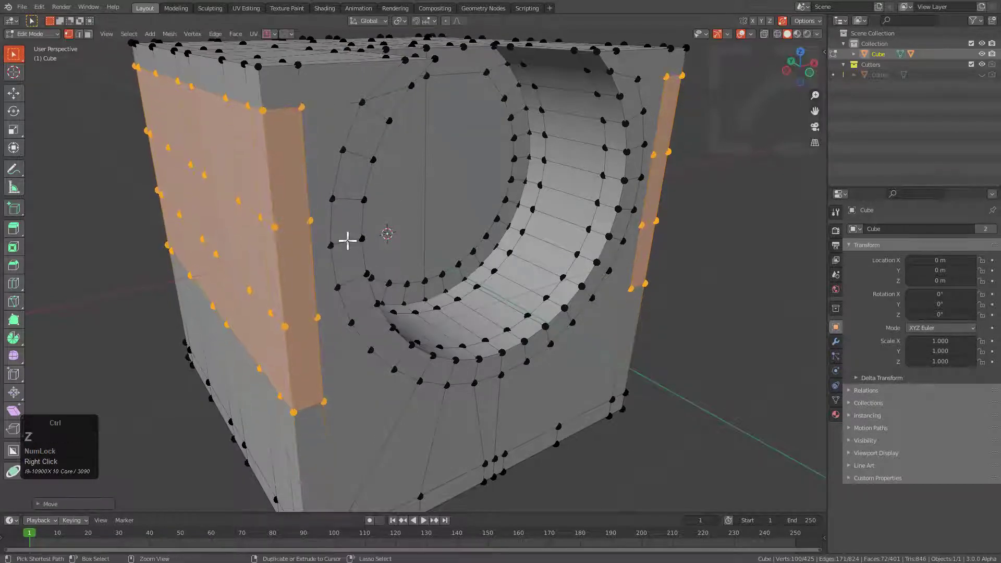
key(ctrl+z)
Step: Raise the four side loops along Z to line up with the circular rim and connect the uppermost one to its nearest rim vertex
key(g)
key(z)
click(353, 273)
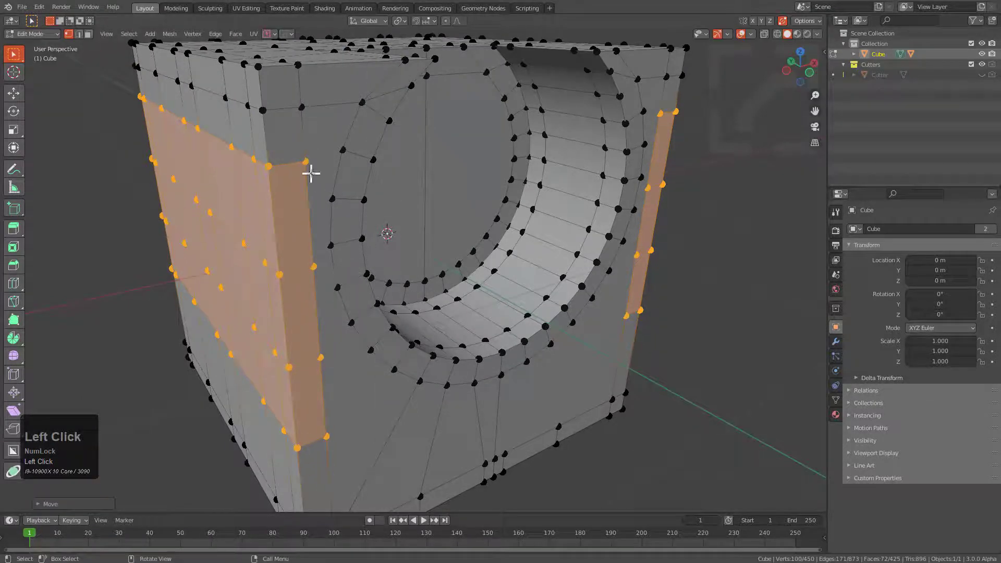
click(310, 170)
shift+click(339, 149)
Step: Add an unslid loop cut between the upper two side loops and connect it and the loop below to the neighbouring rim vertices
key(ctrl+r)
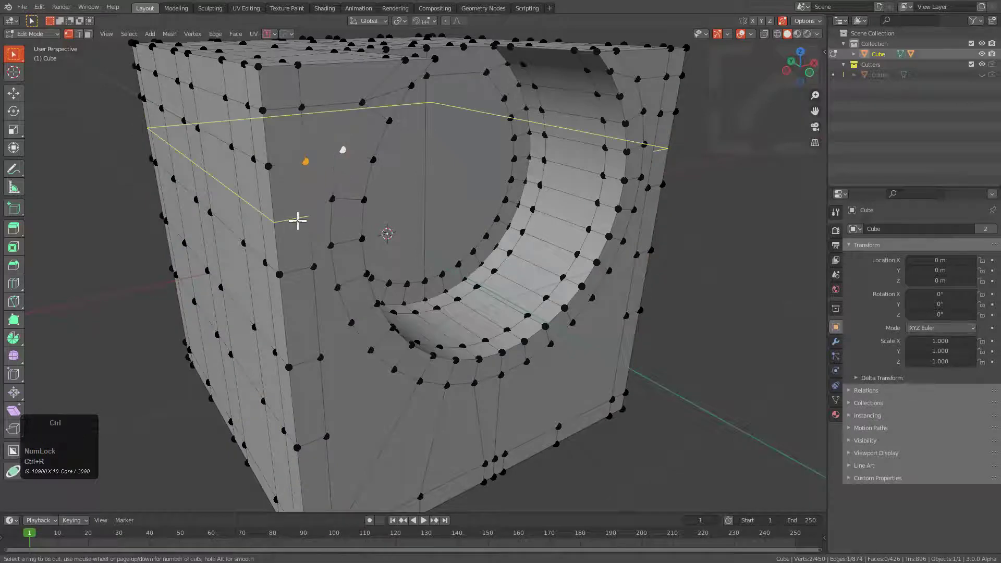
click(299, 221)
right_click(301, 220)
click(306, 217)
shift+click(320, 199)
middle_drag(330, 226, 301, 265)
key(j)
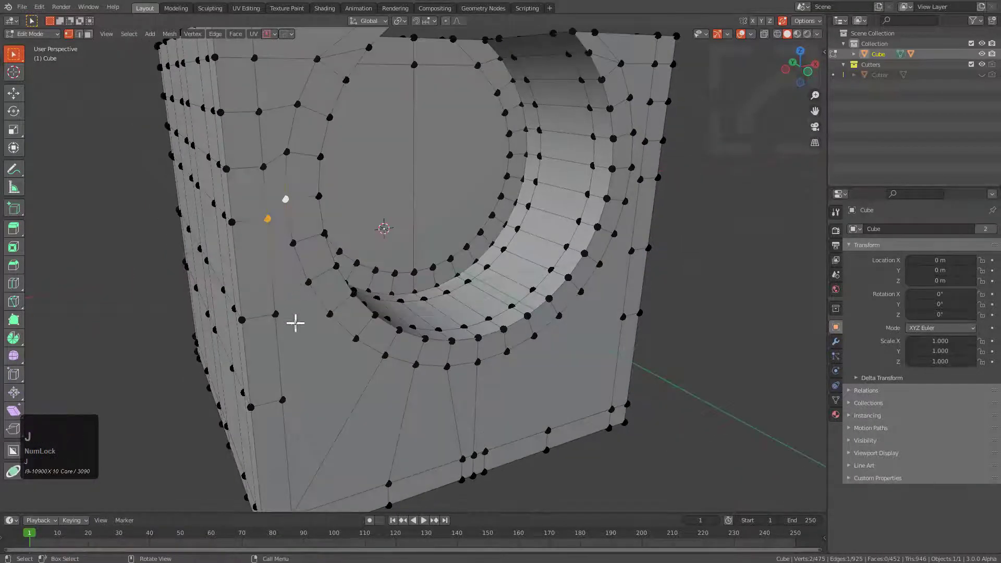
Step: Add an unslid loop cut between the next two side loops and connect it and the two loops below to the neighbouring rim vertices
key(ctrl+r)
click(270, 267)
right_click(269, 267)
click(275, 264)
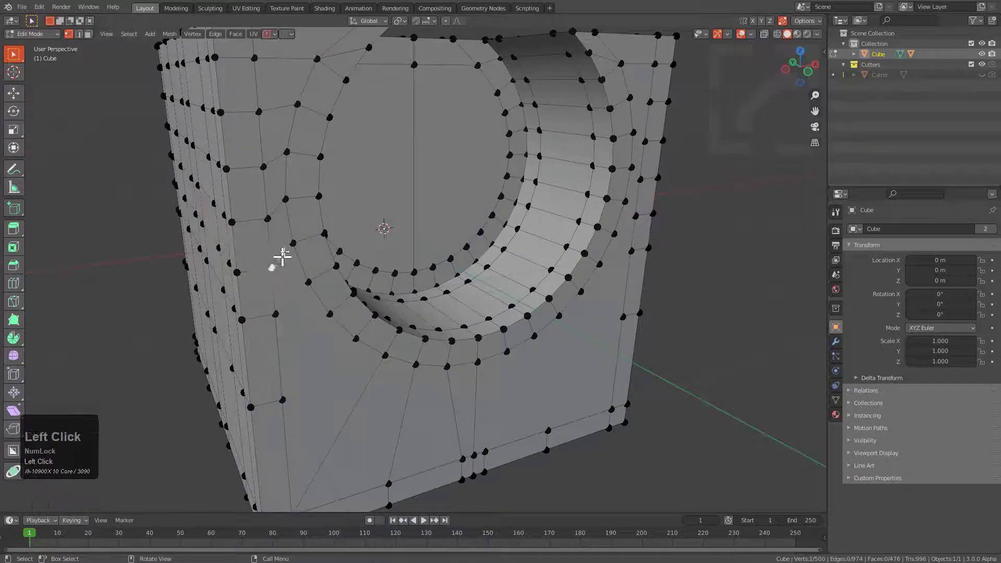
shift+click(292, 244)
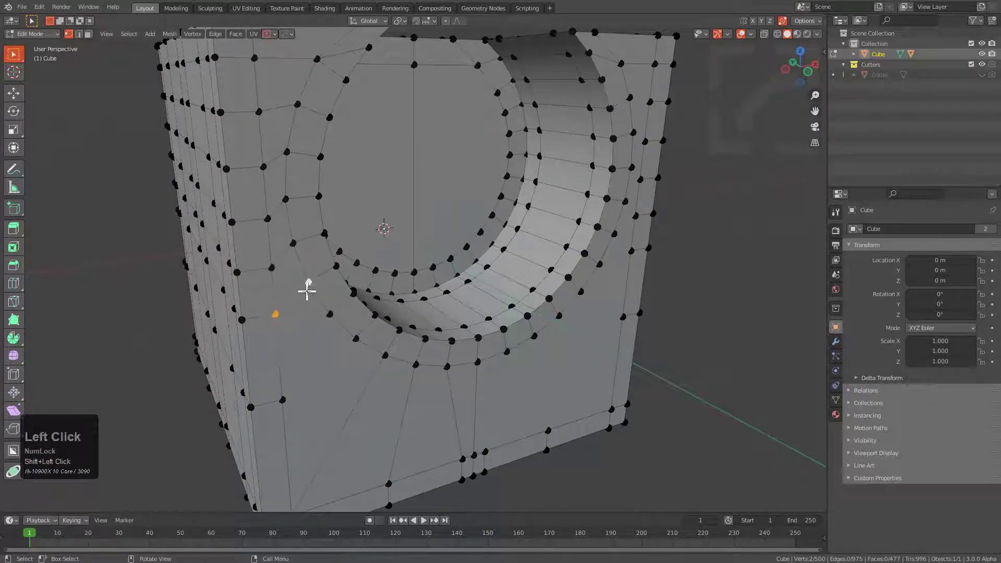
shift+click(330, 315)
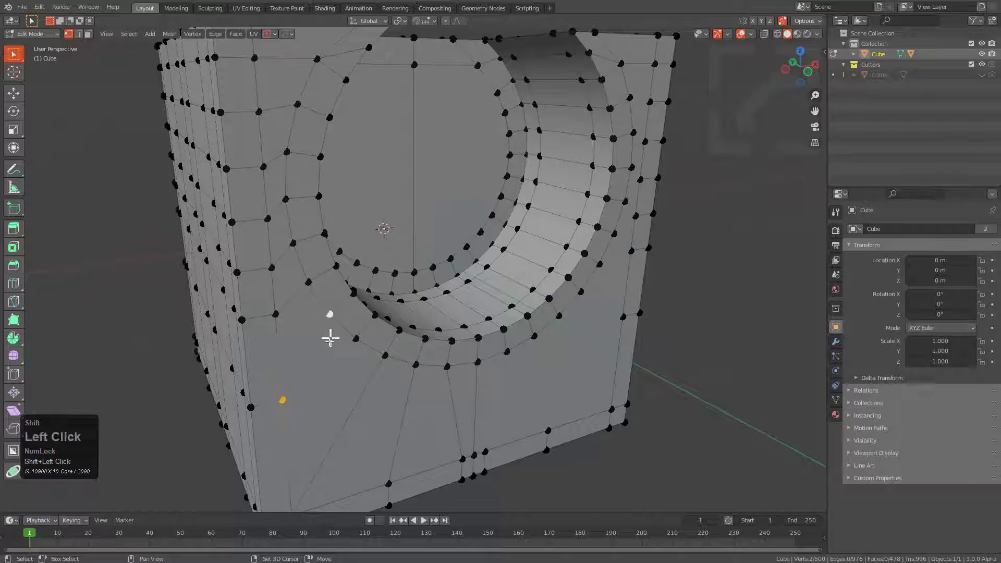
Step: Add a horizontal loop cut midway between the lowest side loop and the cube's bottom border
middle_drag(330, 338, 321, 343)
key(ctrl+r)
click(306, 377)
click(306, 377)
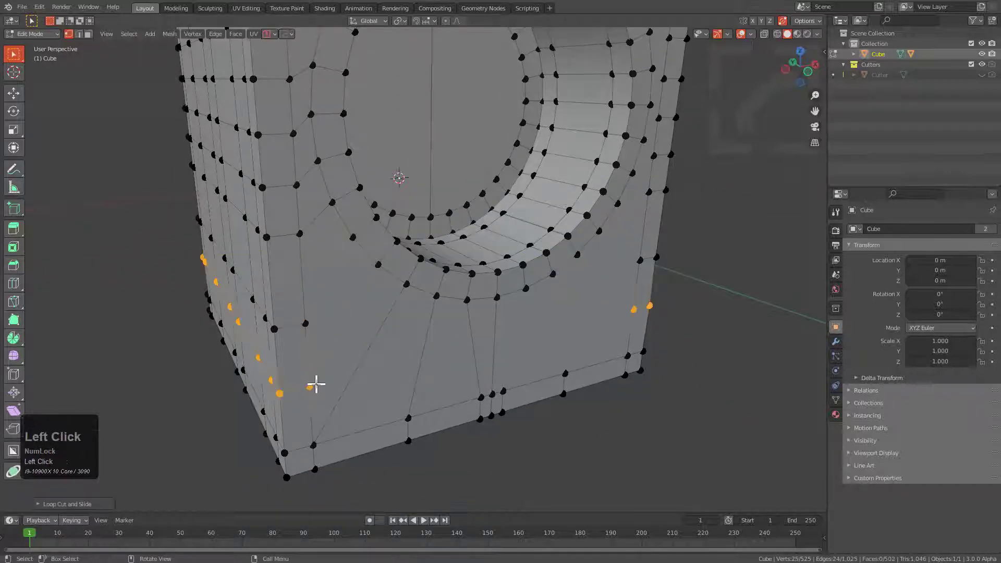
Step: Connect the lowest loop's front end vertex to the adjacent rim vertex and mirror the edit across X with MACHIN3 Symmetrize
click(310, 386)
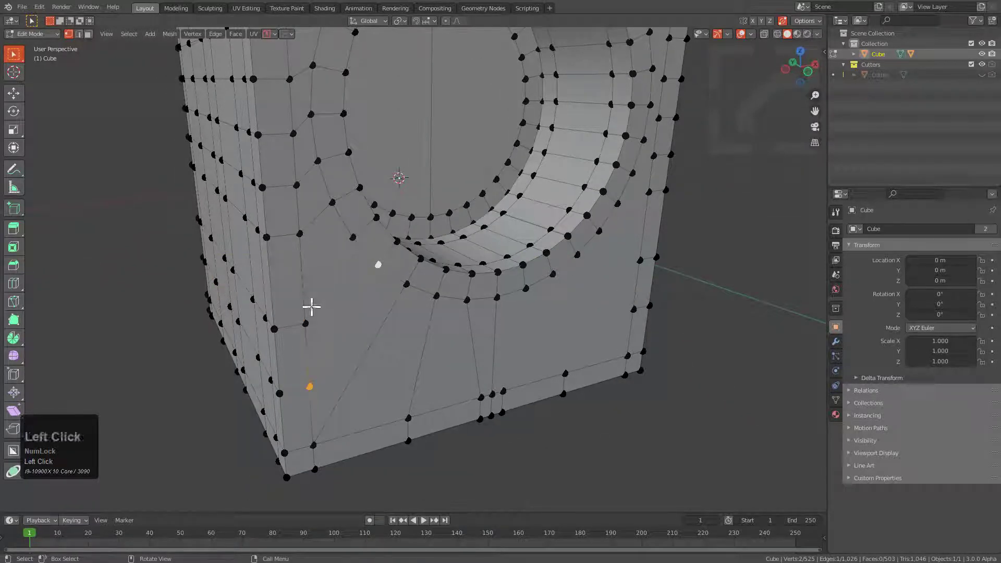
key(j)
middle_drag(341, 239, 364, 223)
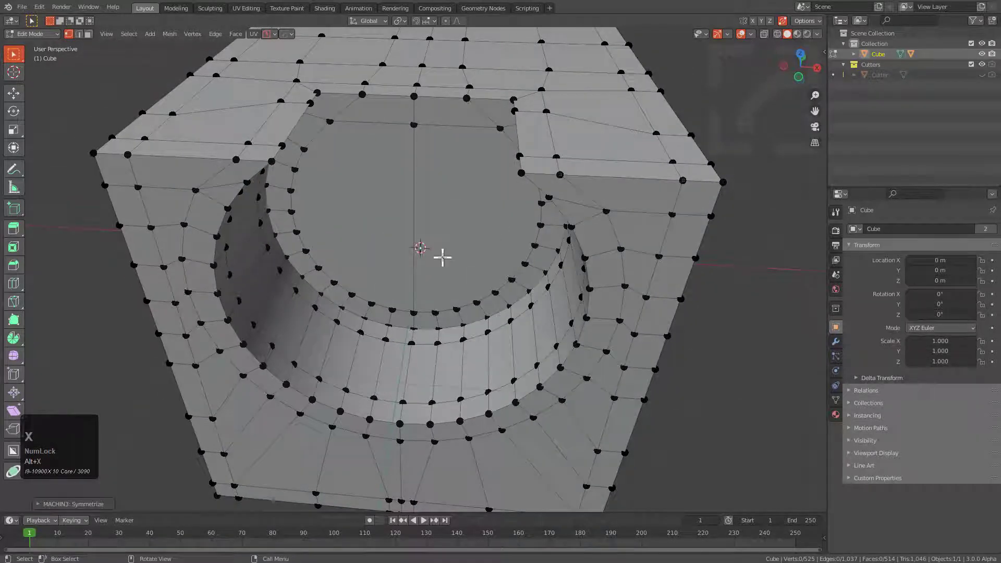
Step: Delete the two large half-circle faces at the back of the circular recess
middle_drag(443, 258, 434, 237)
key(3)
click(407, 232)
shift+click(438, 173)
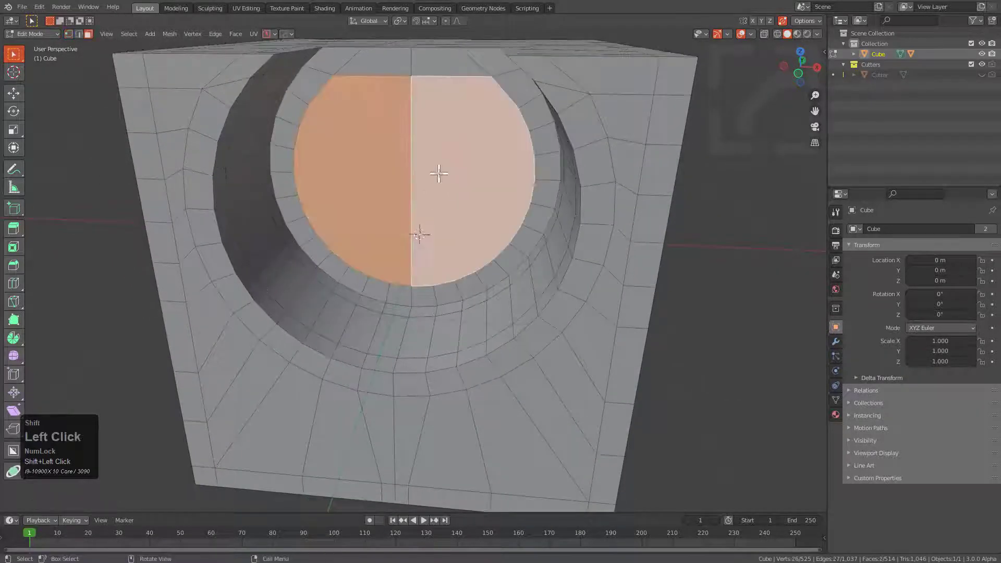
key(x)
click(430, 189)
key(ctrl+z)
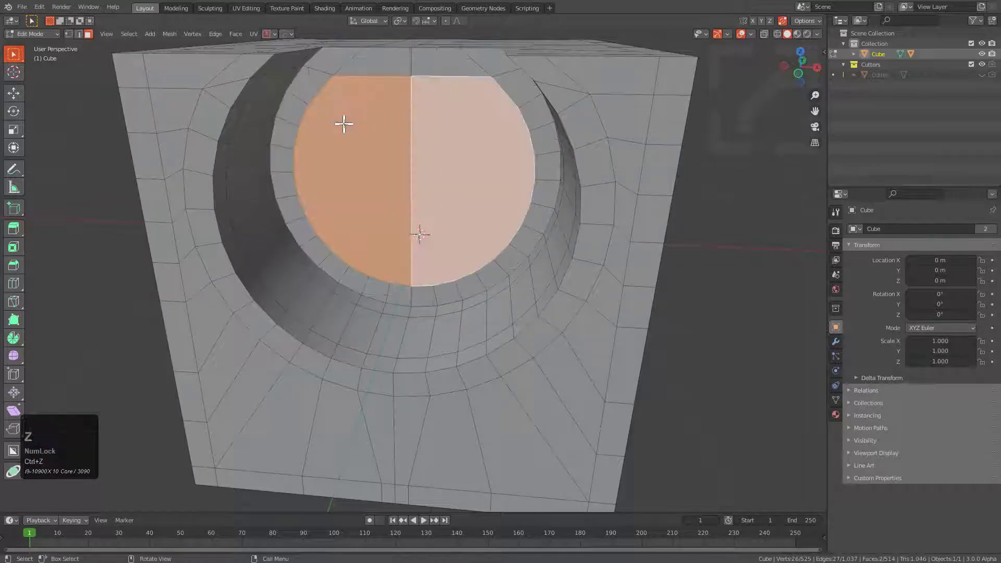
key(x)
click(326, 134)
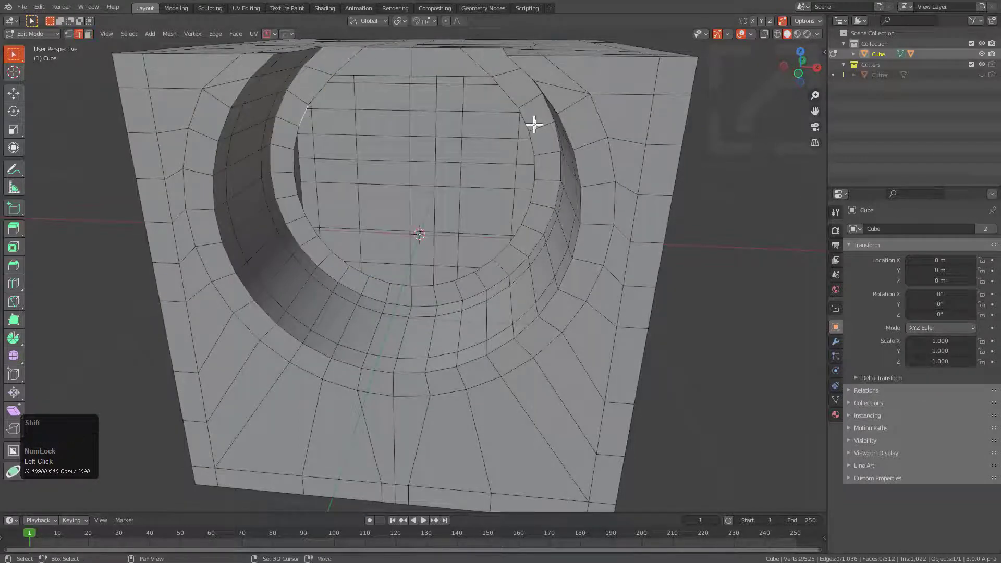
Step: Fill the opening at the back of the recess row by row with horizontal strips of faces between opposite rim vertices
key(f)
click(449, 132)
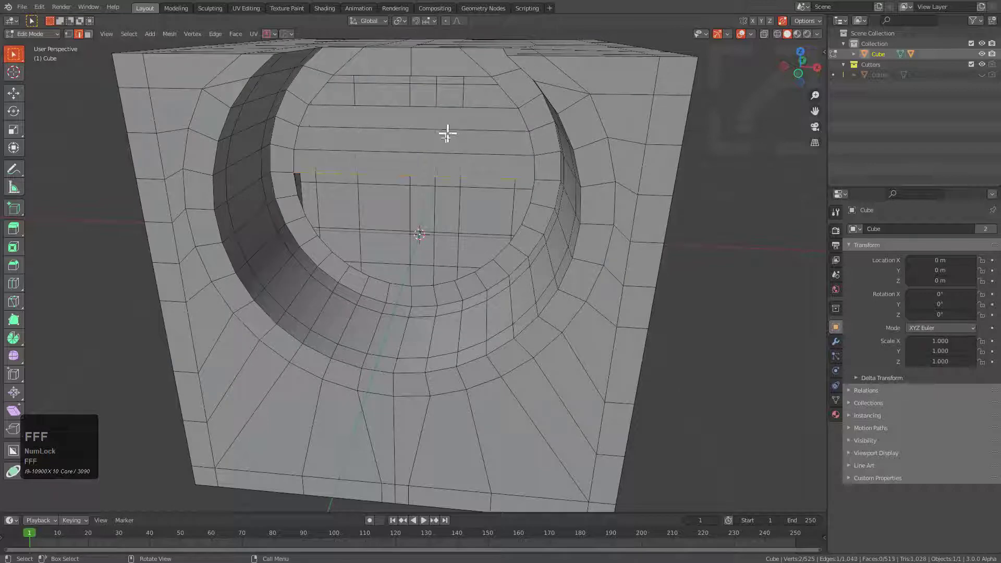
key(f)
key(f)
middle_drag(417, 218, 411, 194)
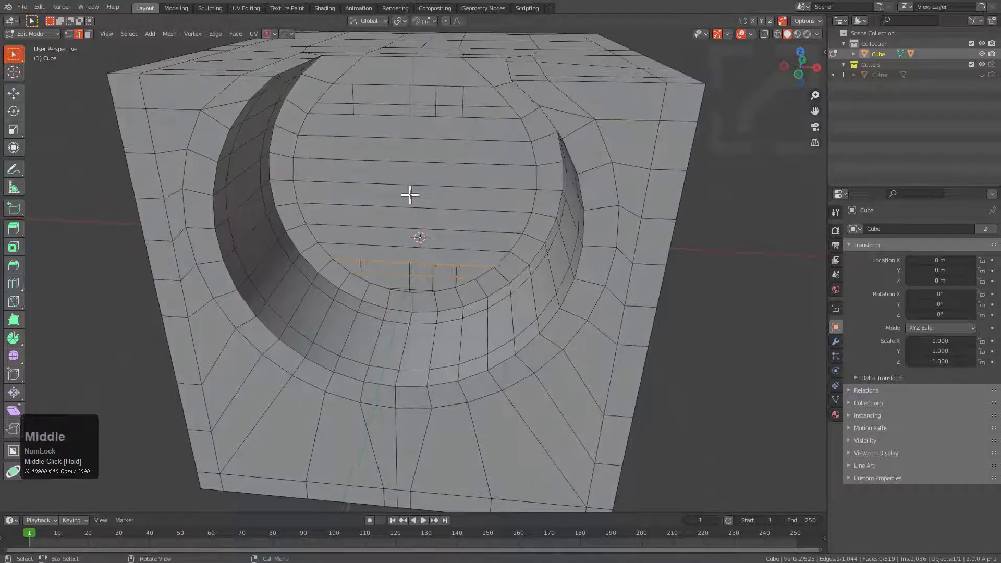
key(ctrl+r)
click(416, 161)
right_click(417, 160)
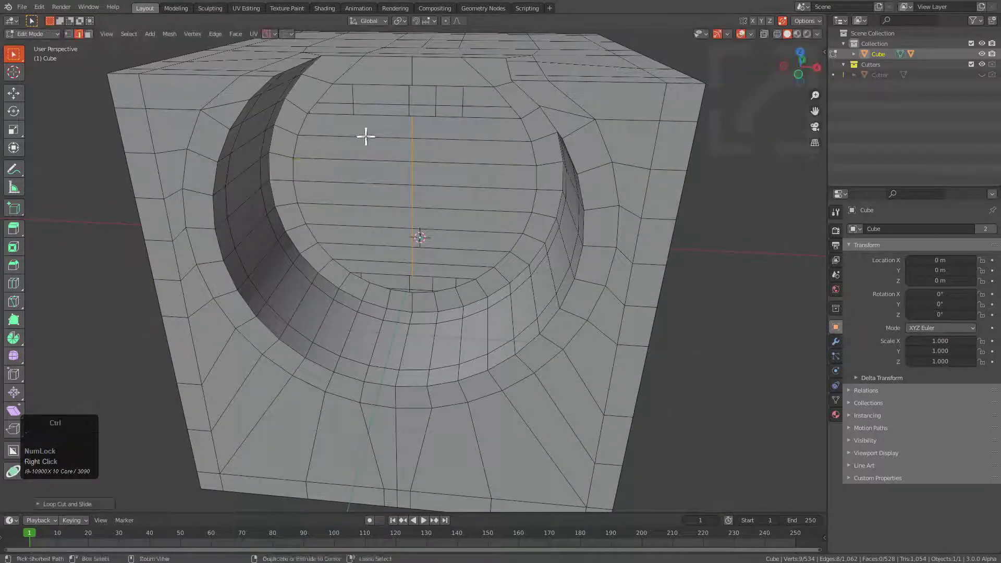
key(ctrl+r)
right_click(367, 135)
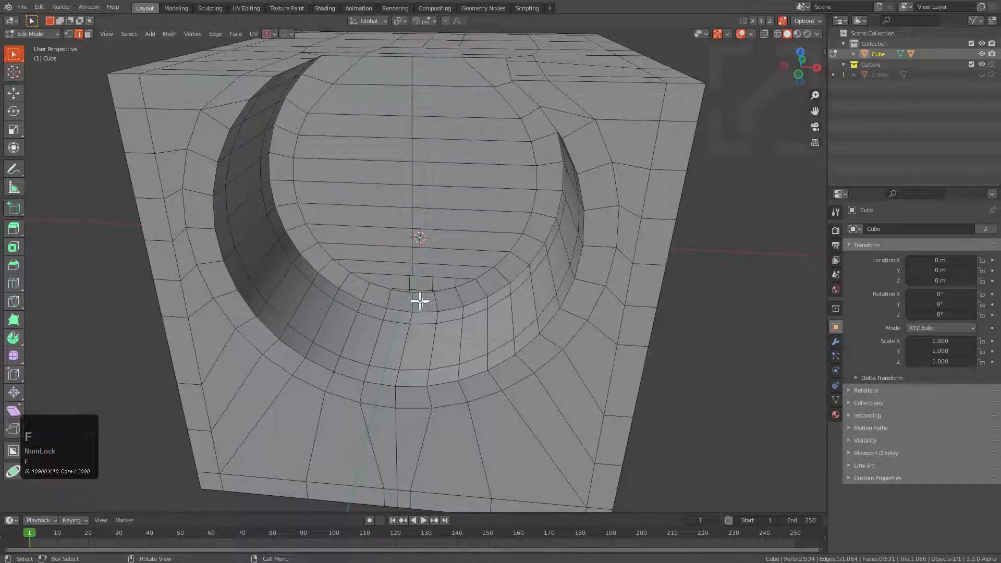
scroll(419, 286, up, 2)
key(ctrl+z)
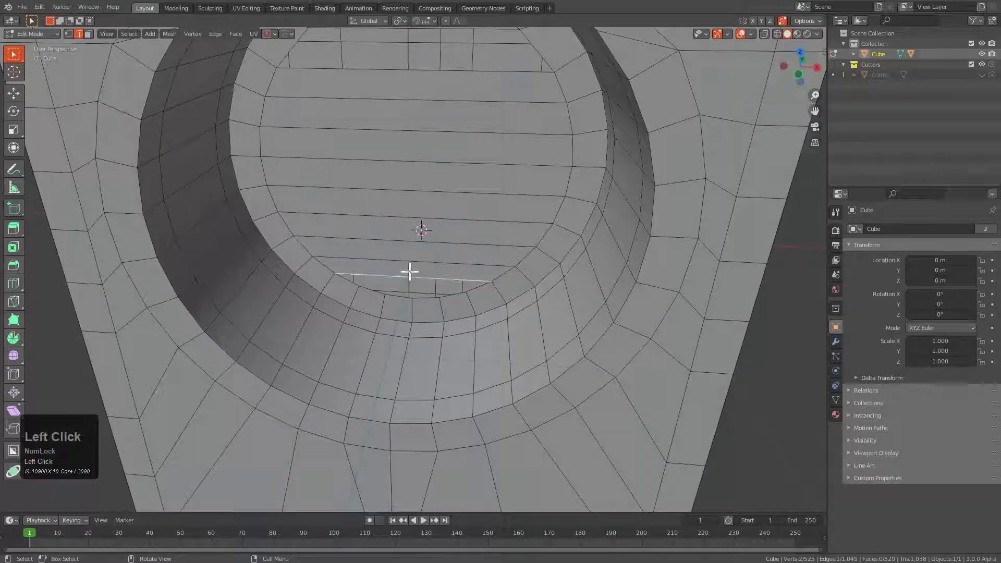
Step: Add an unslid vertical loop cut through the centre of the recess's face strips and fill the remaining gaps at their ends
scroll(421, 267, down, 3)
key(ctrl+r)
click(409, 151)
right_click(320, 100)
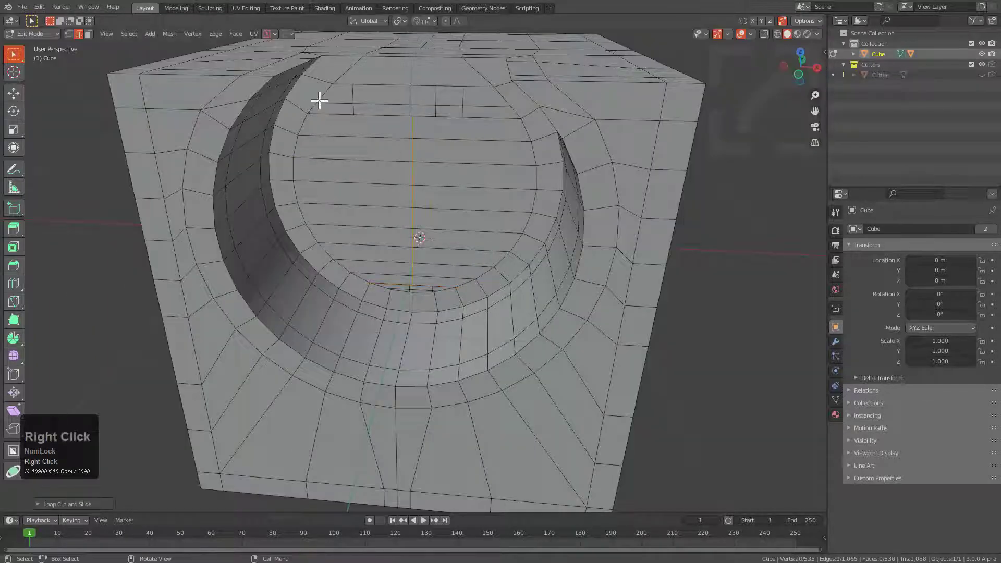
scroll(404, 244, up, 3)
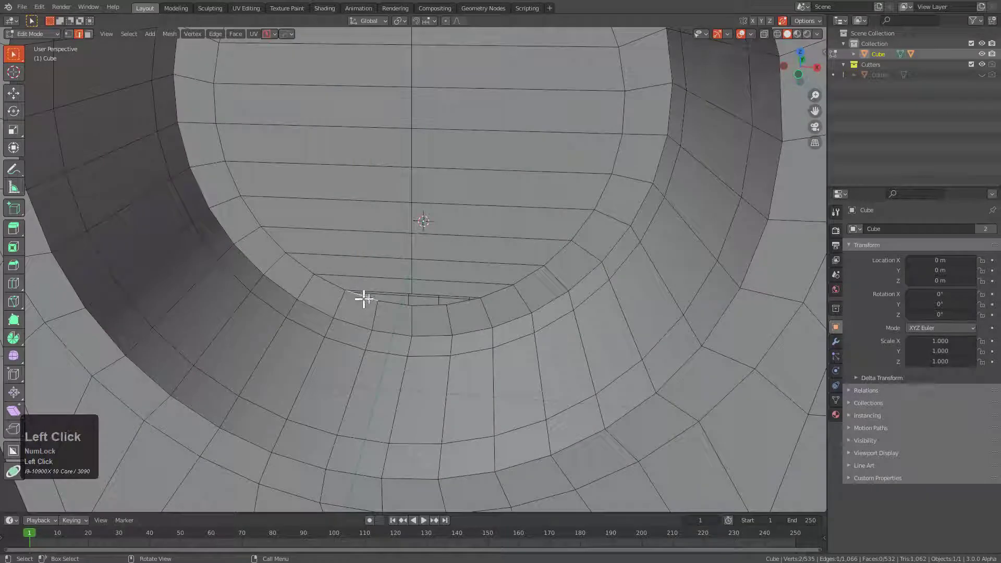
scroll(456, 282, down, 2)
middle_drag(455, 281, 481, 279)
scroll(462, 273, down, 3)
Step: Add a level 3 subdivision to the cube in object mode and hide the wireframe to inspect the recess's upper corner
key(Tab)
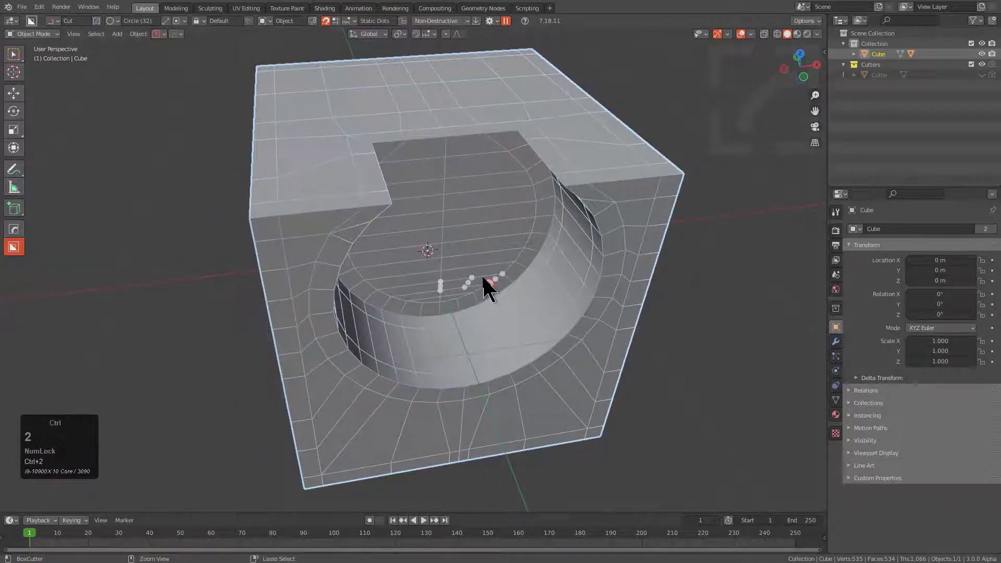
key(ctrl+3)
mouse_move(491, 287)
middle_down()
mouse_move(498, 297)
mouse_move(452, 241)
mouse_move(537, 328)
mouse_move(476, 284)
middle_up()
key(alt+v)
click(487, 284)
scroll(438, 198, up, 3)
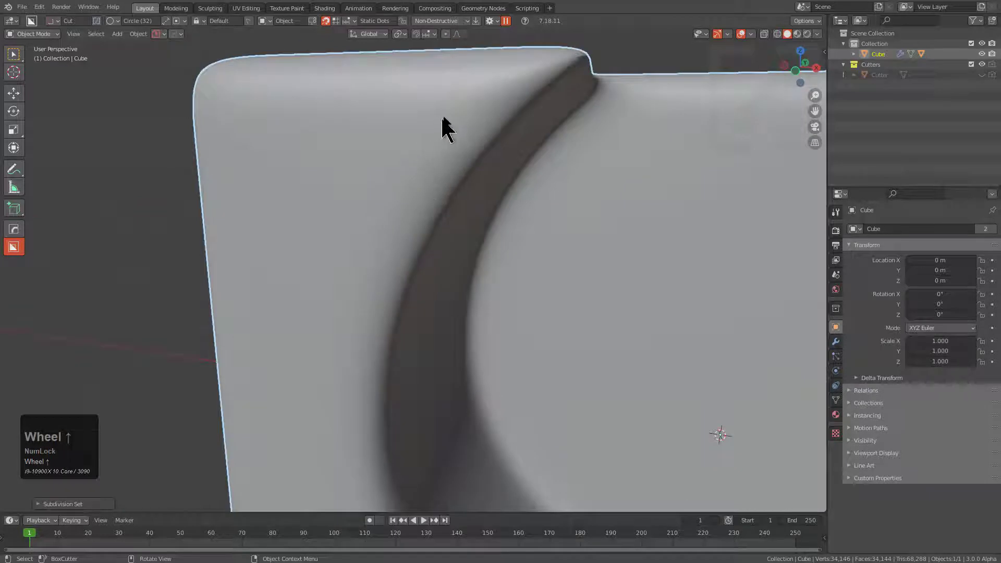
middle_drag(452, 118, 454, 153)
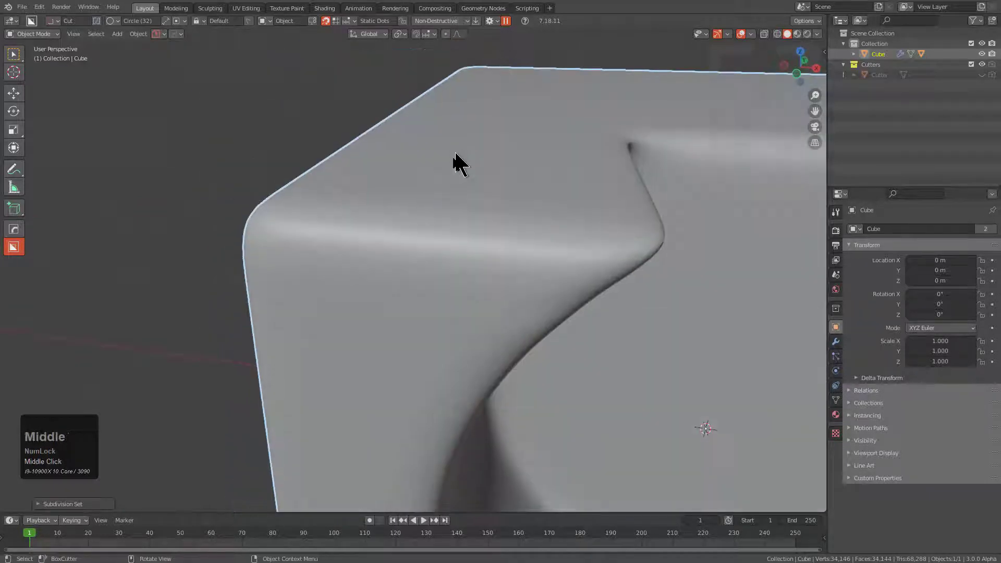
Step: Show the wireframe again and turn off the Subdivision modifier's display in edit mode
key(alt+v)
click(470, 245)
scroll(471, 253, down, 2)
key(Tab)
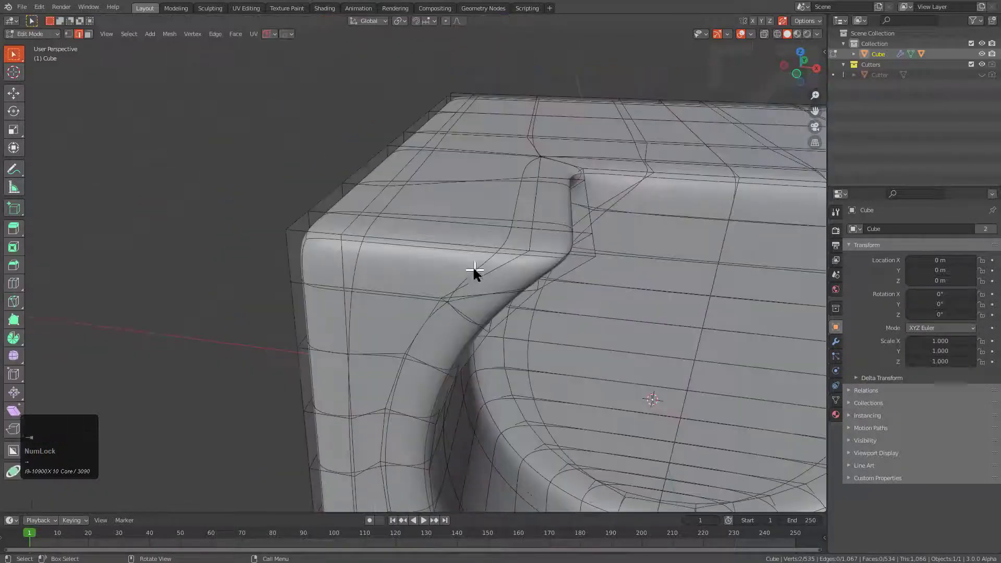
click(836, 341)
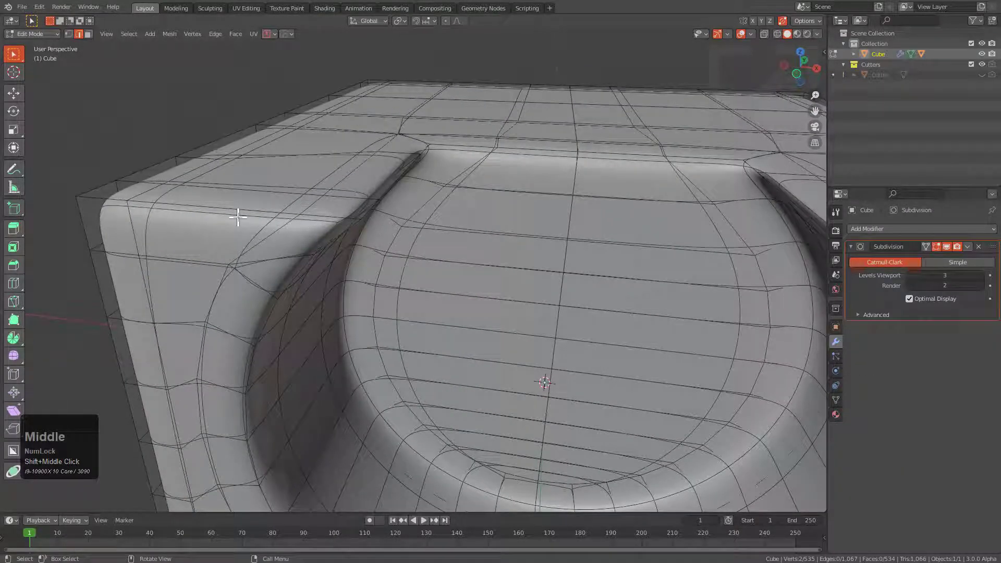
click(937, 247)
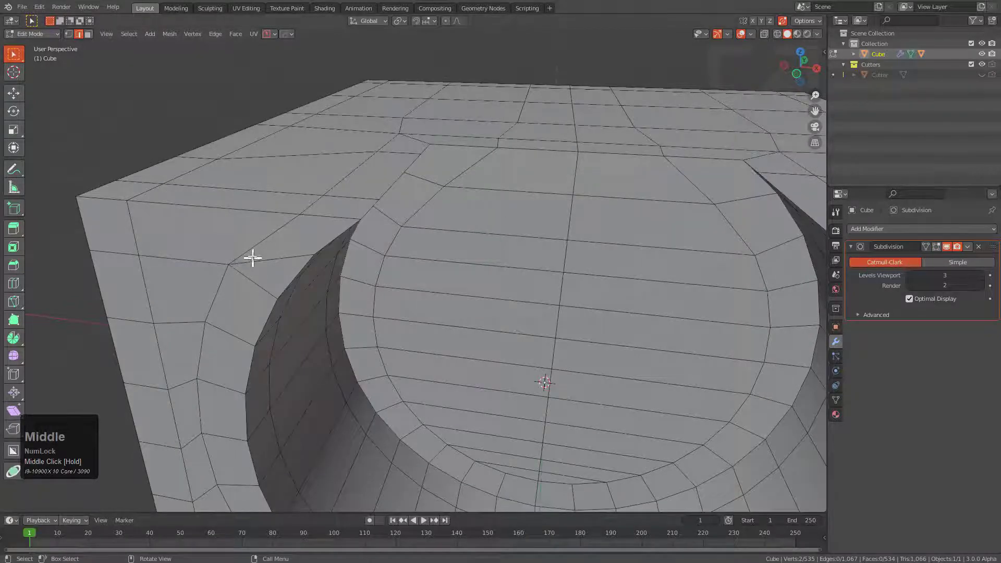
Step: Add a loop cut just below the cube's top edge, running through the recess, and slide it closer to that edge
middle_drag(287, 254, 313, 219)
key(ctrl+r)
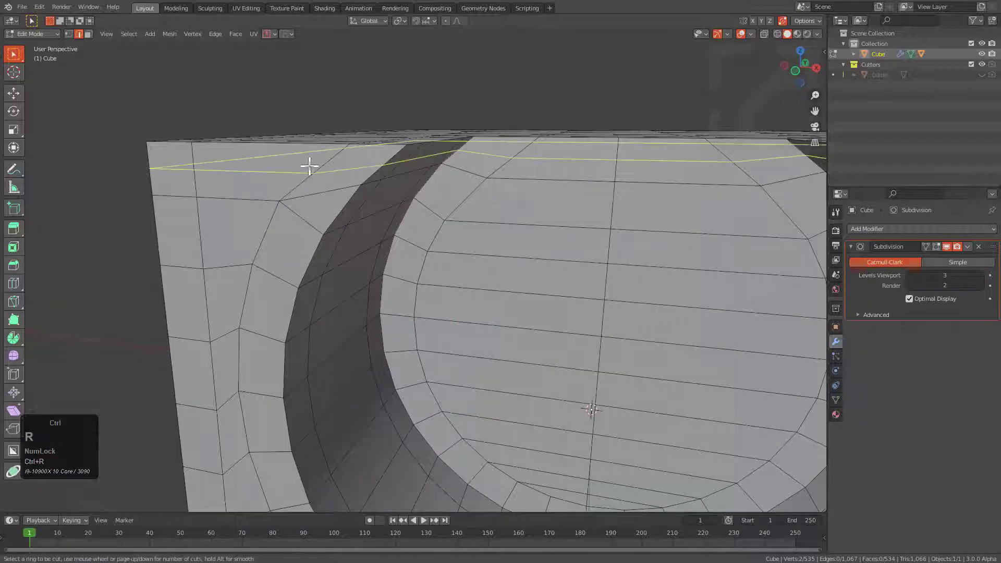
click(309, 165)
right_click(317, 179)
middle_drag(317, 178, 339, 178)
key(g)
key(g)
click(306, 170)
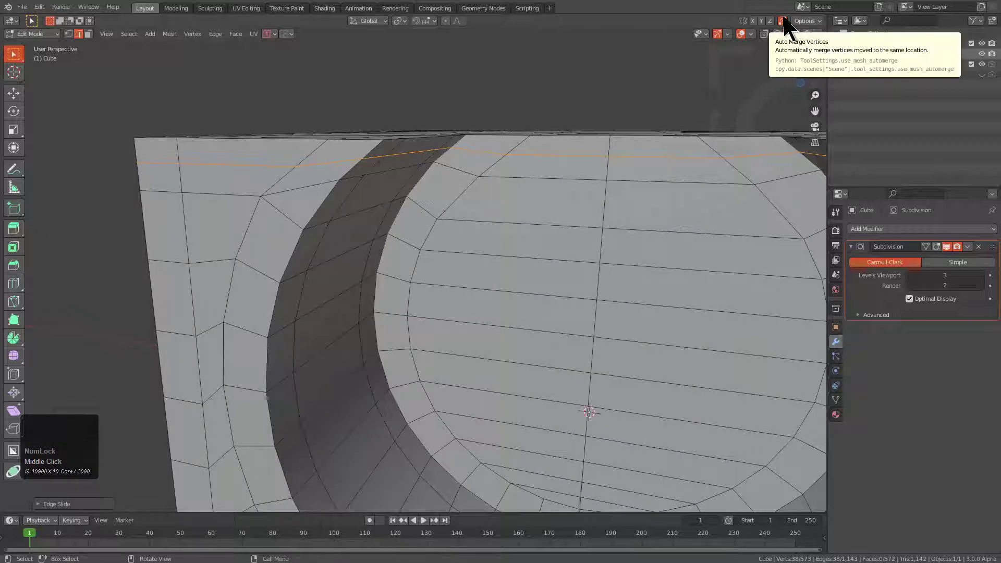
Step: Slide the new loop's section across the recess onto the row below so it merges, and dissolve the leftover diagonal edge near the rim
click(552, 146)
shift+click(636, 158)
shift+click(465, 145)
middle_drag(465, 145, 415, 126)
ctrl+click(256, 74)
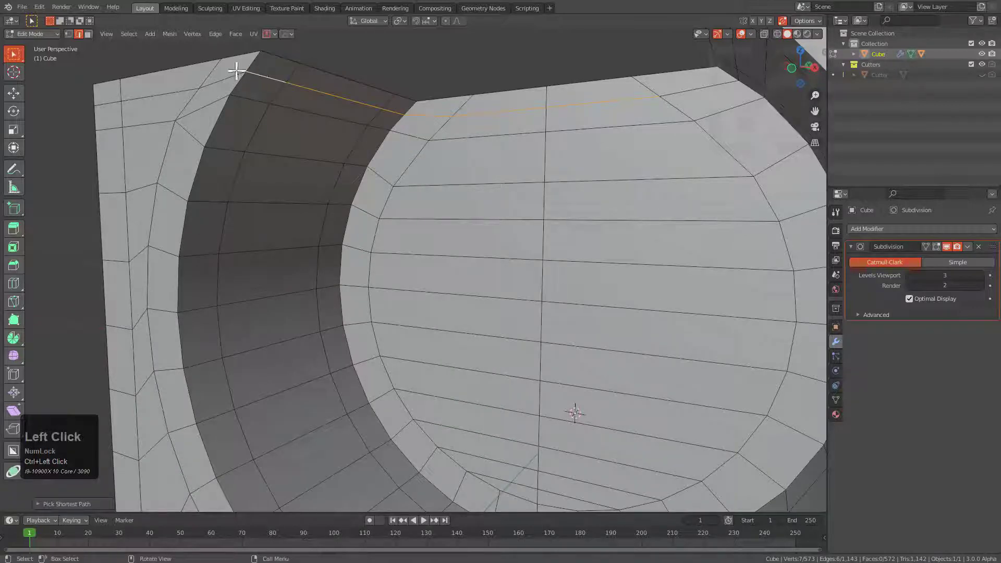
key(g)
key(g)
click(249, 157)
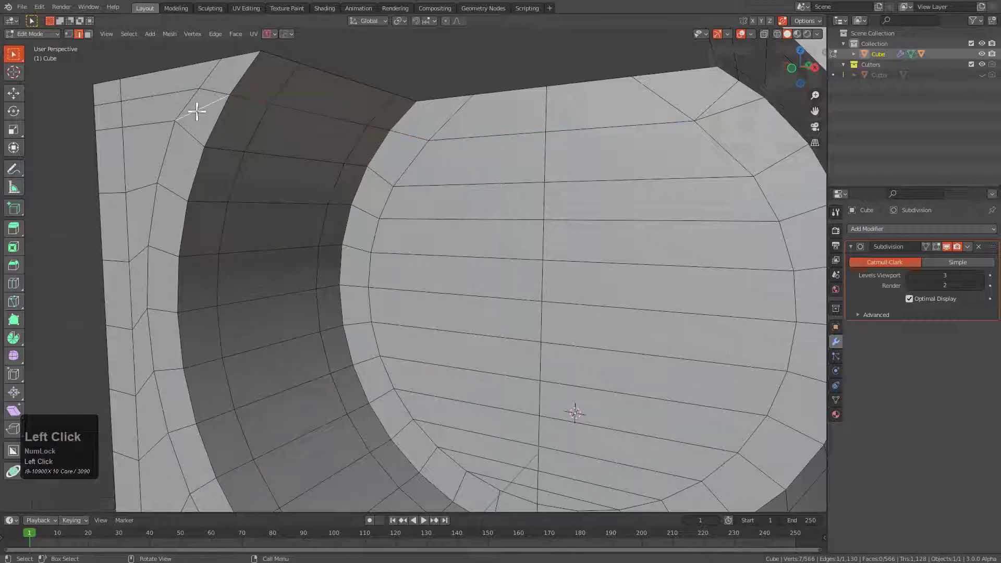
Step: Return to object mode and hide the wireframe to inspect the subdivided shading around the recess's upper corners
key(Tab)
middle_drag(206, 108, 344, 224)
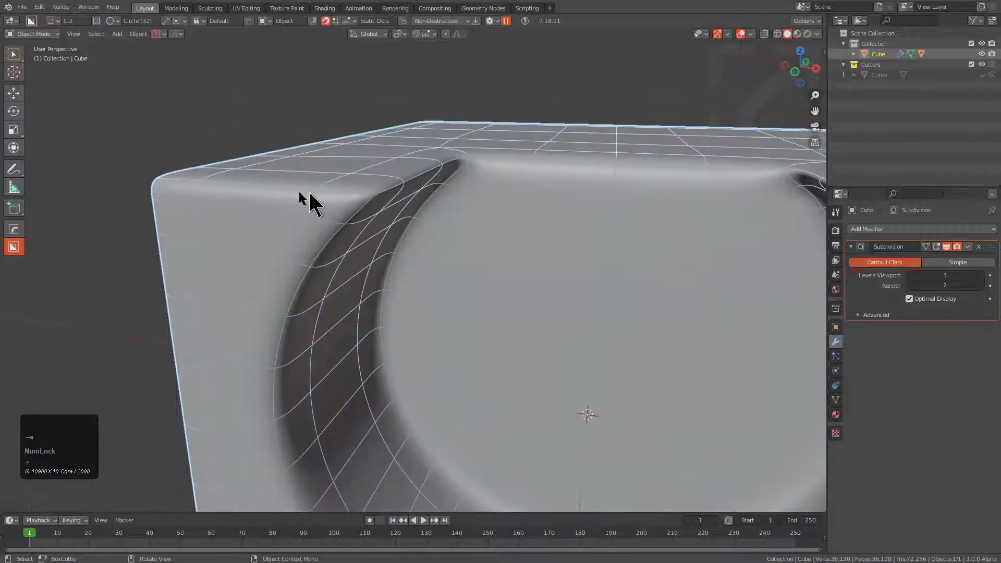
scroll(401, 221, down, 1)
key(alt+v)
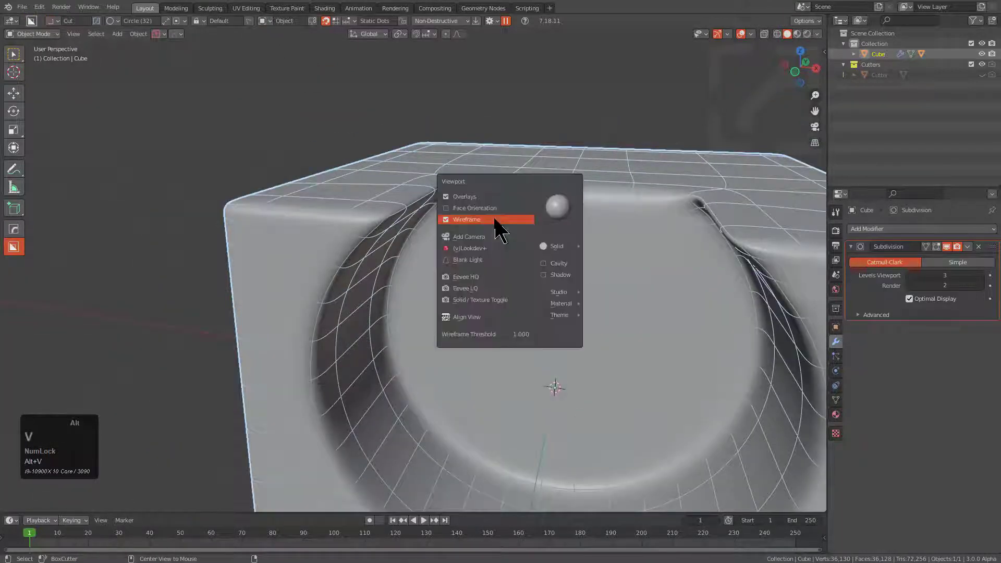
click(495, 218)
middle_drag(494, 219, 543, 306)
scroll(438, 250, up, 3)
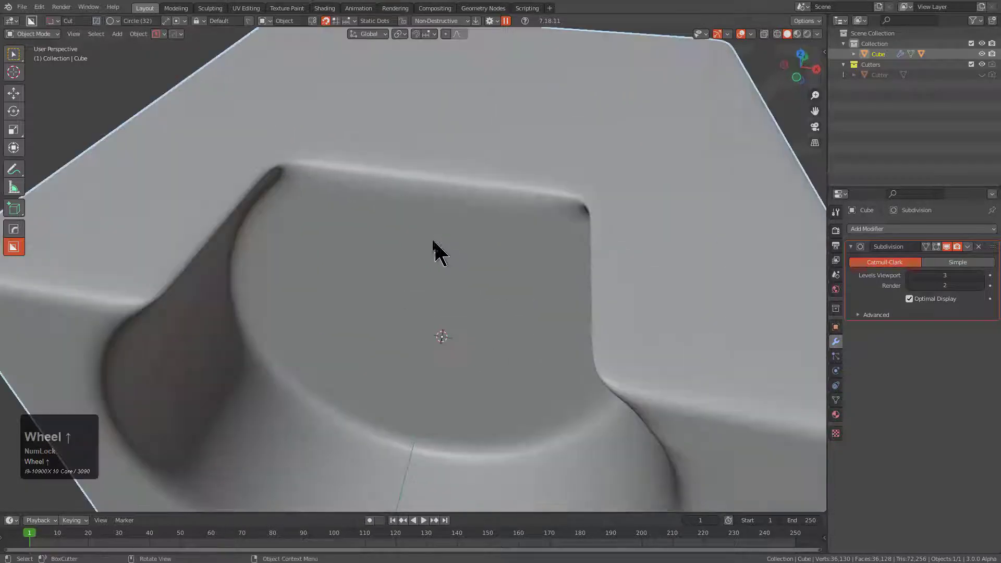
Step: In edit mode, slide the two uppermost horizontal edges of the recess's back wall closer to its top edge, and return to object mode
key(Tab)
middle_drag(438, 251, 427, 158)
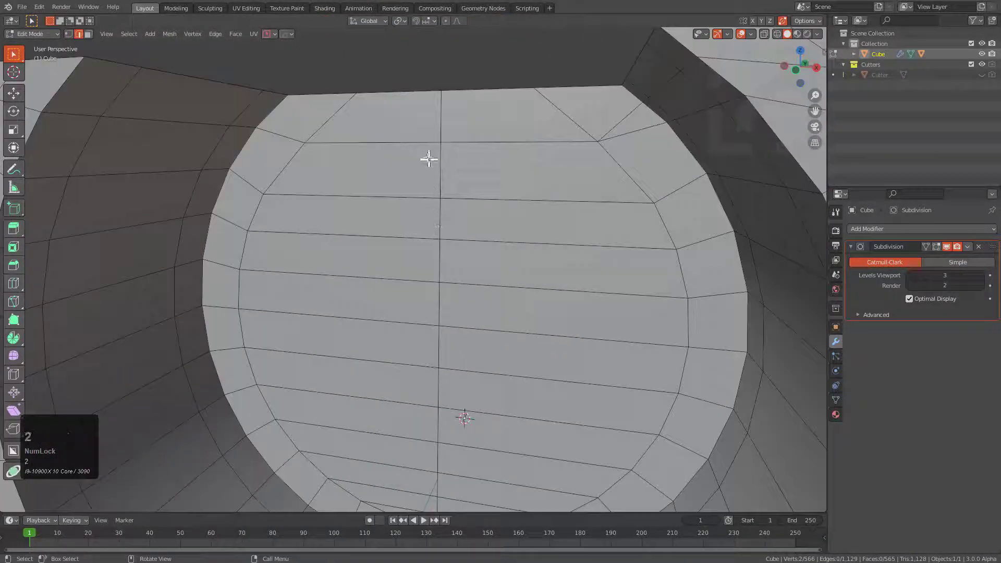
click(428, 145)
shift+click(537, 142)
key(g)
key(g)
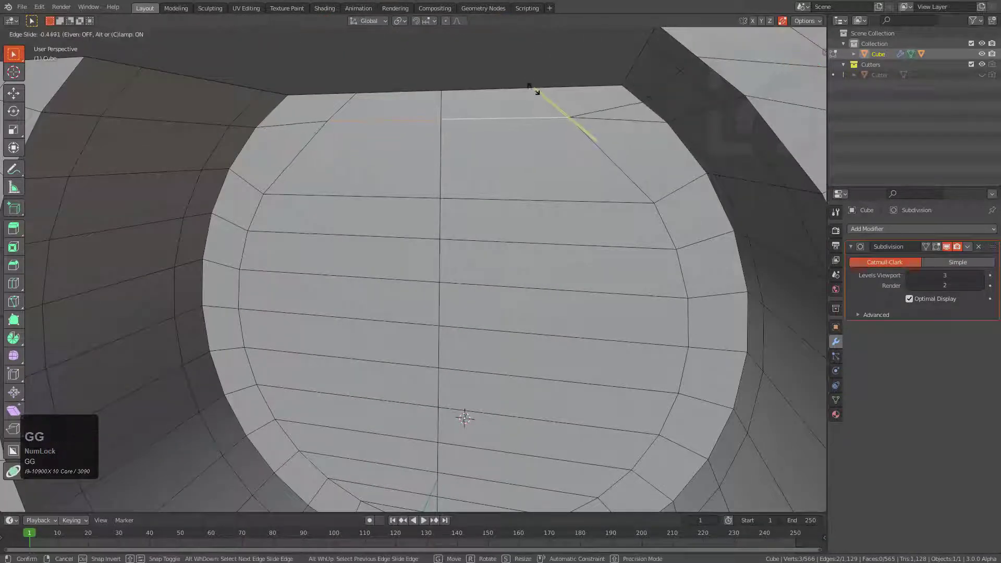
click(534, 76)
key(g)
key(g)
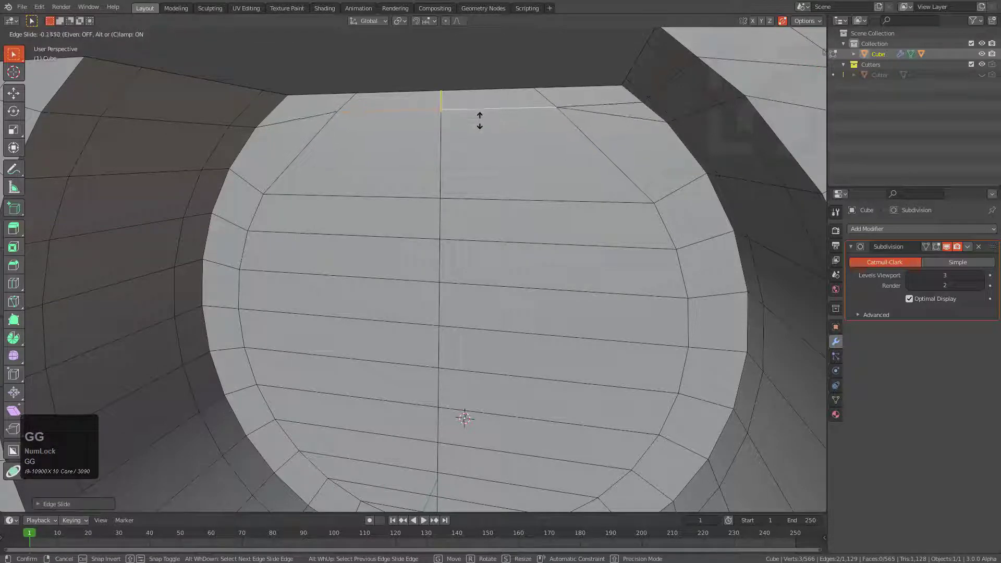
click(476, 134)
key(Tab)
Step: Display the wireframe over the subdivided cube, deselect everything, and examine the edge flow around the recess's upper corners
scroll(412, 132, down, 2)
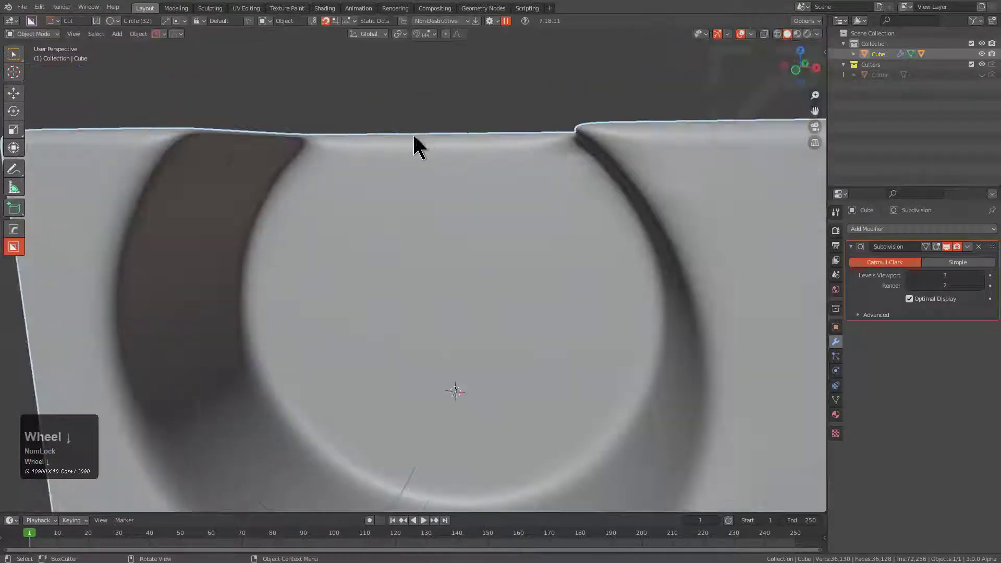
middle_drag(412, 132, 526, 255)
scroll(527, 256, down, 2)
shift+middle_drag(527, 255, 455, 206)
key(alt+v)
click(464, 210)
key(alt+a)
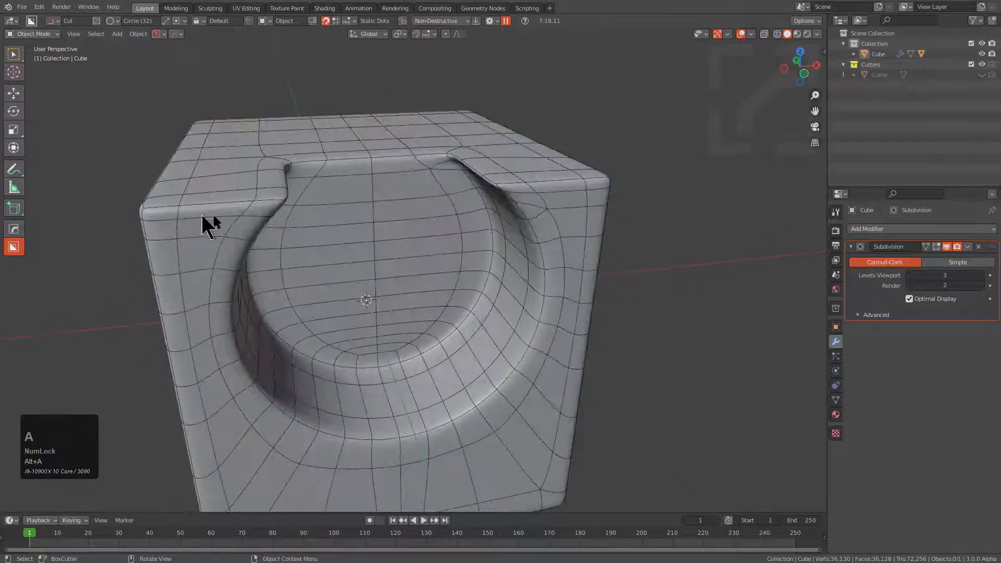
middle_drag(248, 228, 398, 223)
scroll(477, 142, up, 3)
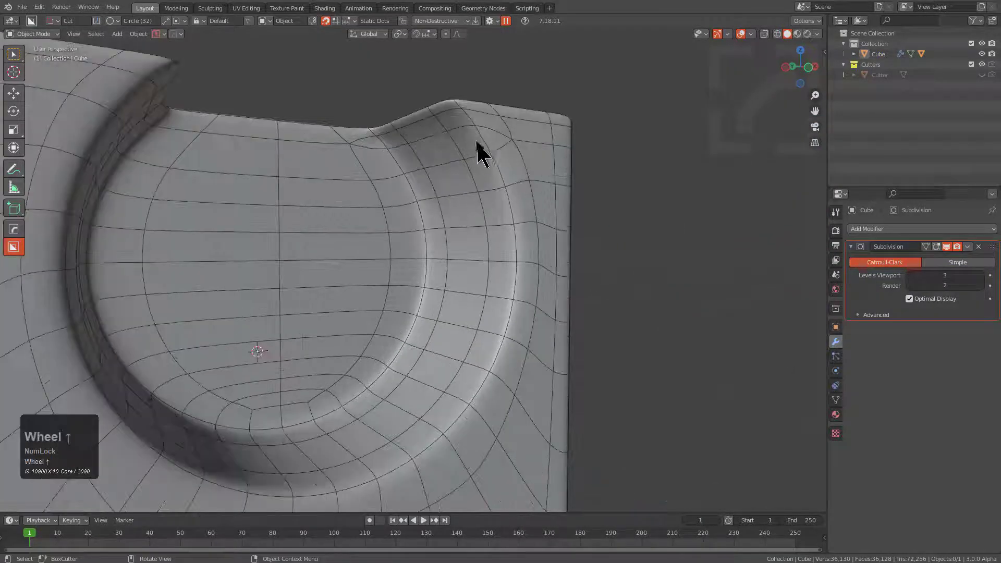
middle_drag(459, 156, 447, 190)
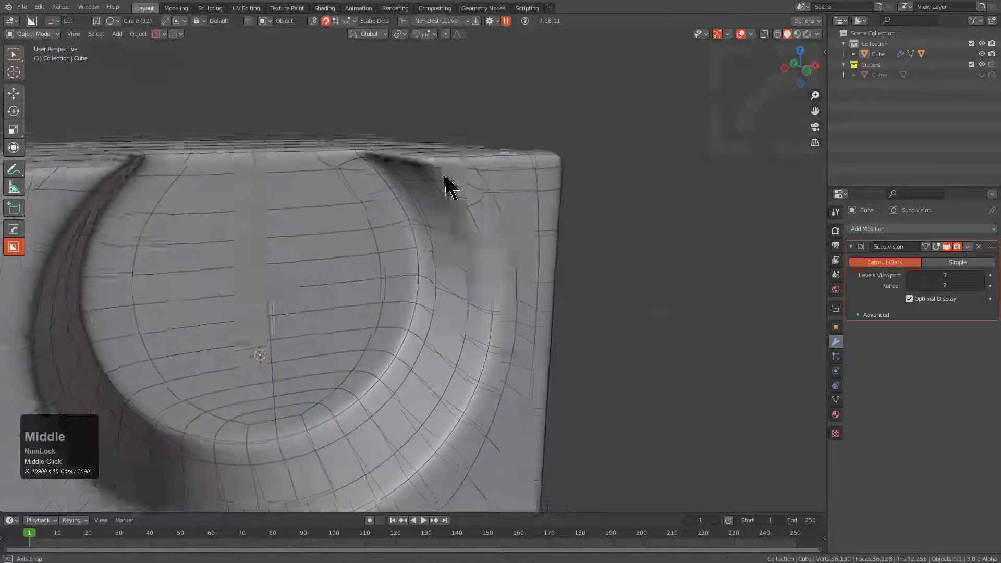
scroll(474, 212, up, 2)
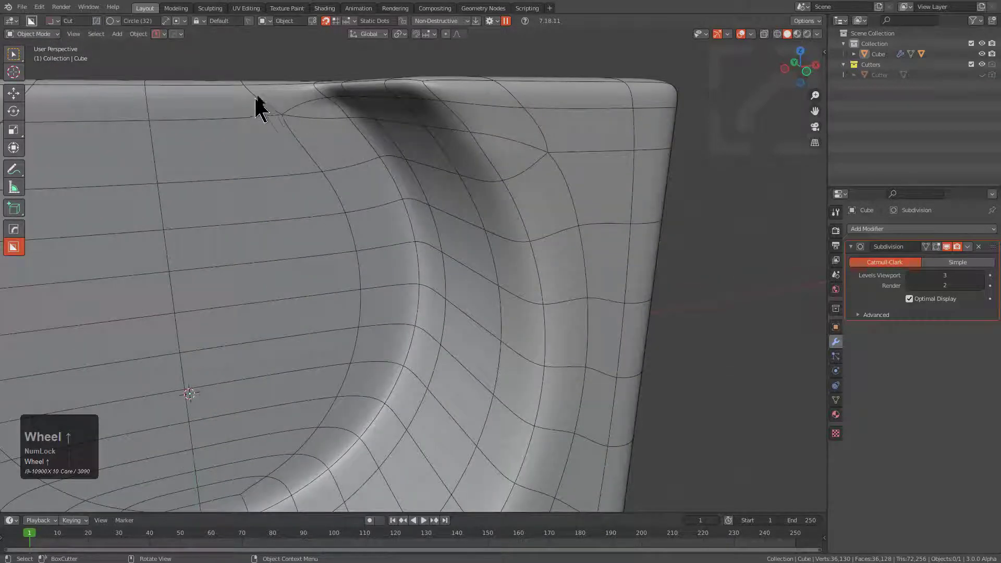
middle_drag(302, 125, 259, 206)
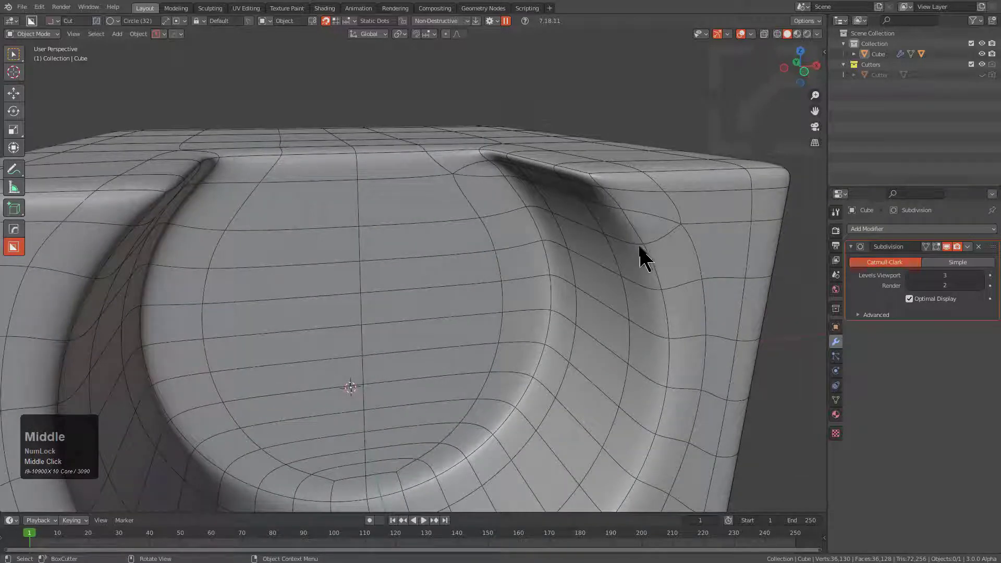
Step: Symmetrize the mesh across the recess's vertical centre line with MACHIN3tools, and return to object mode to check the whole cube
key(Tab)
key(alt+x)
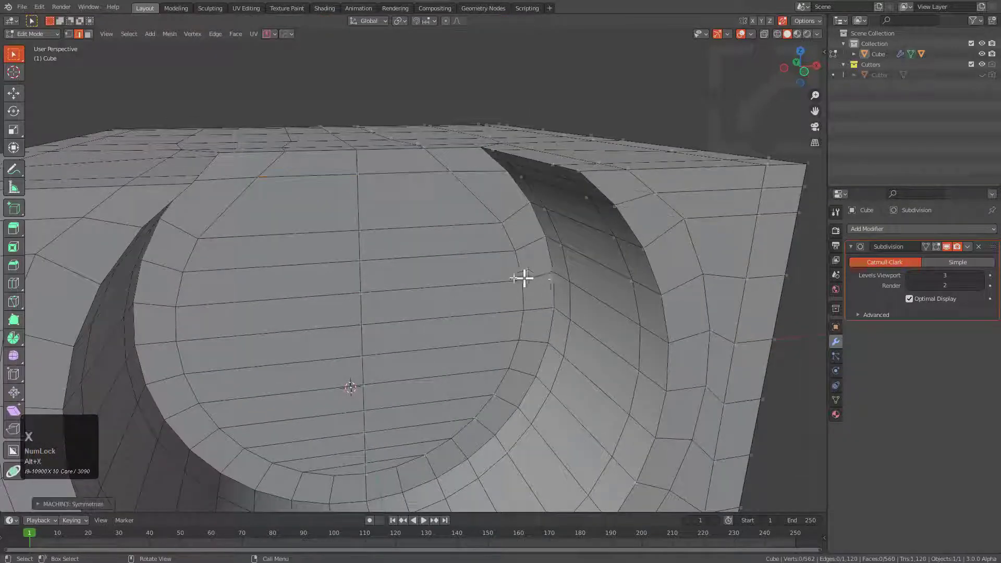
key(Tab)
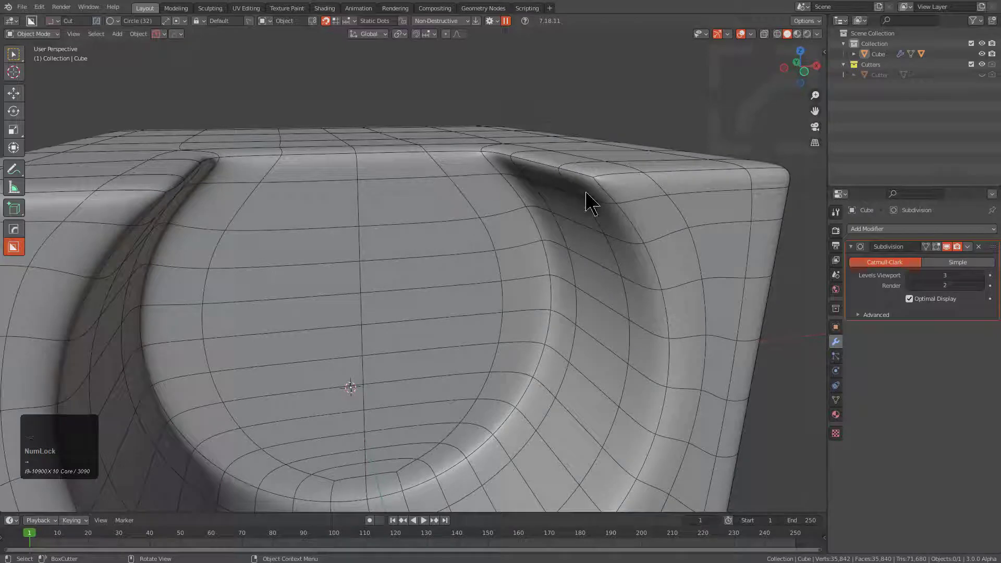
scroll(412, 229, down, 6)
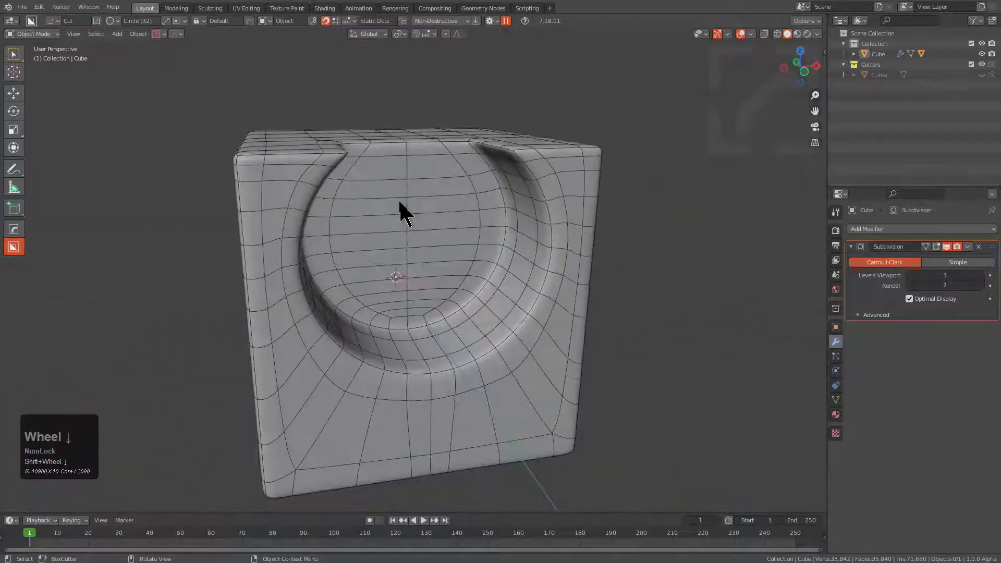
middle_drag(402, 213, 383, 281)
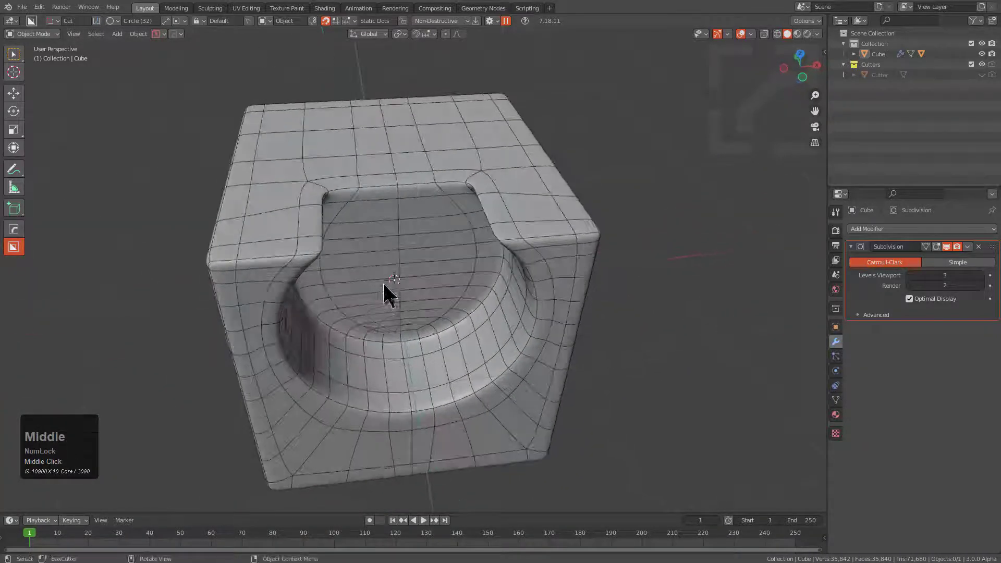